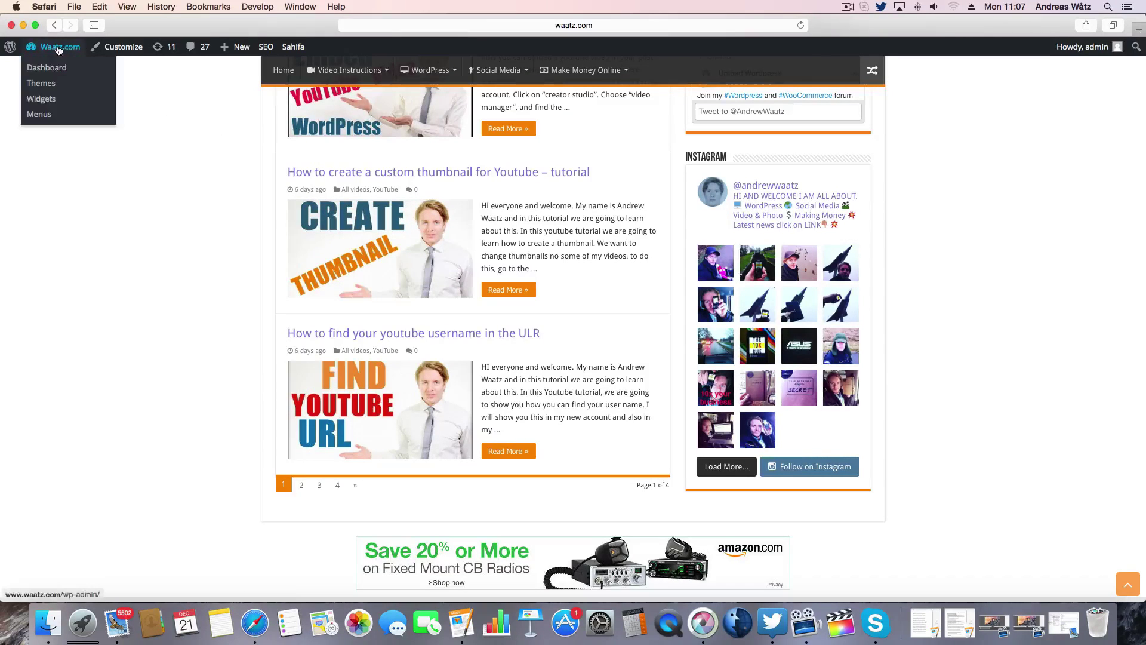
- Search the Add Plugins page for 'instagram feed'
left_click(47, 65)
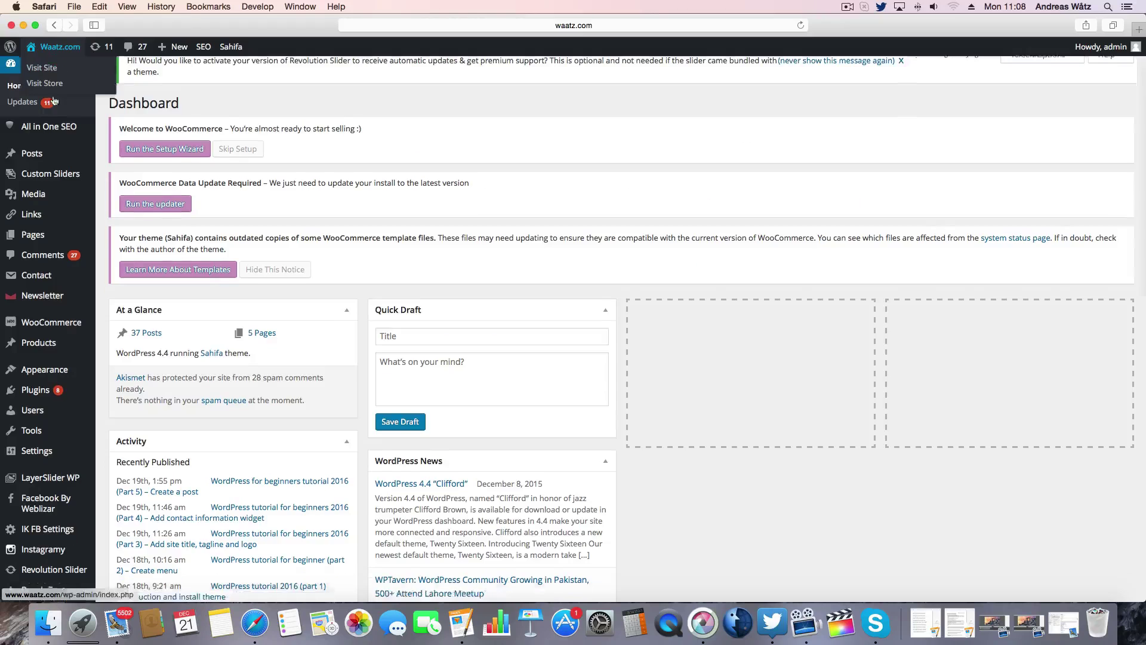
scroll(36, 66, "down", 3)
mouse_move(65, 281)
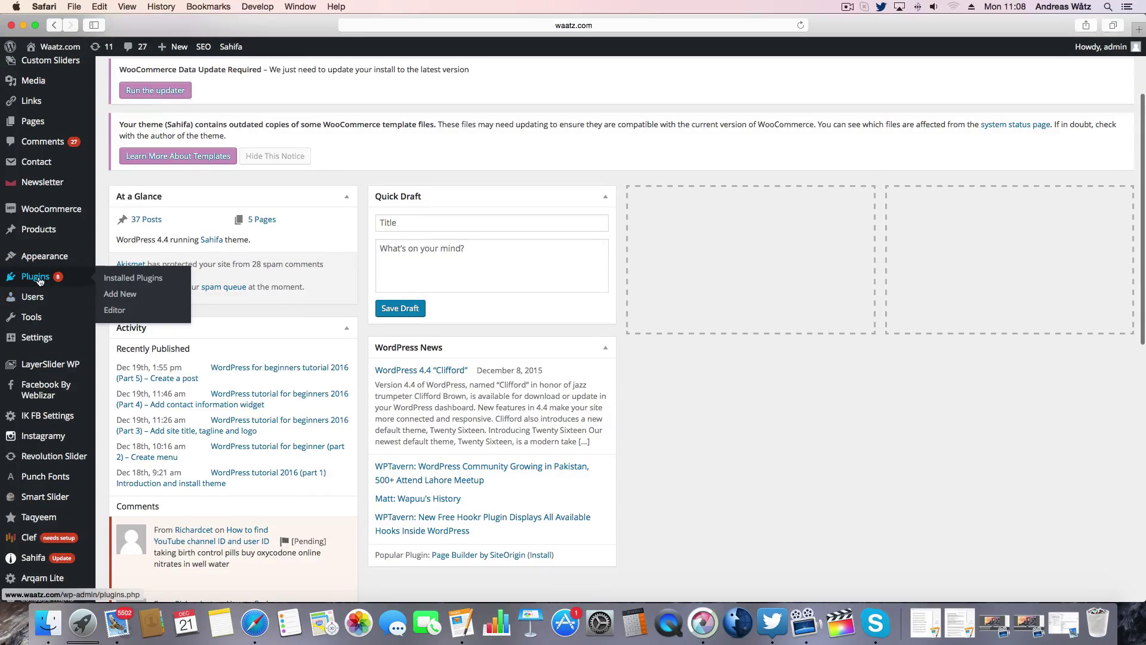
left_click(118, 295)
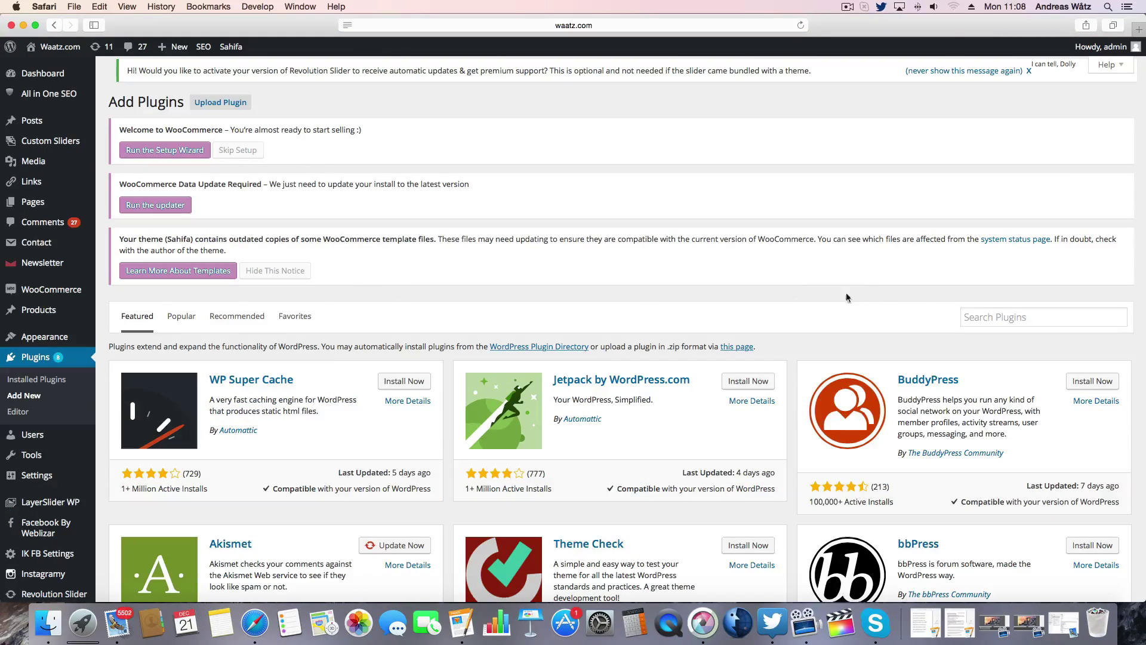
left_click(978, 312)
type("i")
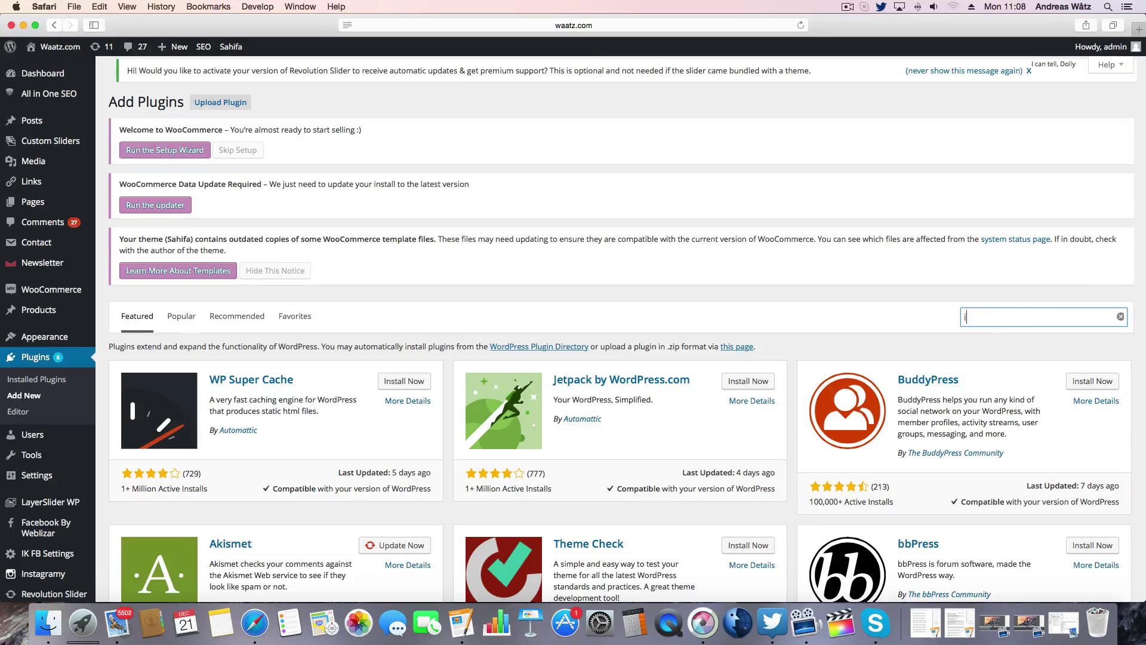
type("nstagram feed")
key("Return")
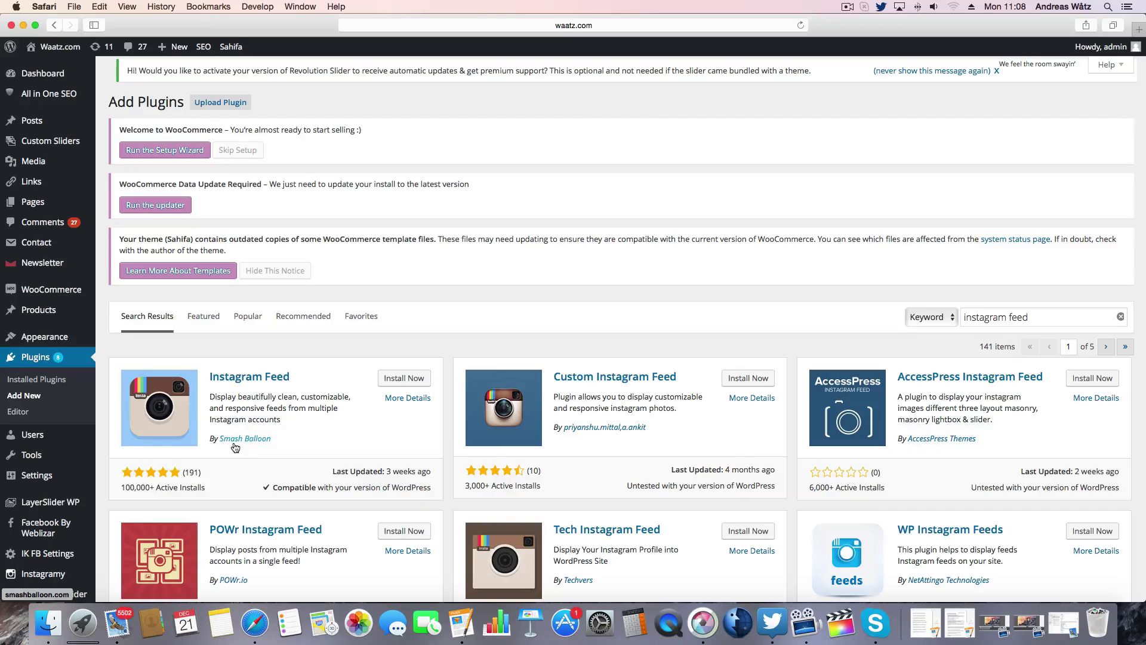
- Install and activate Smash Balloon's Instagram Feed, then start Instagram sign-in from its settings page
left_click(404, 381)
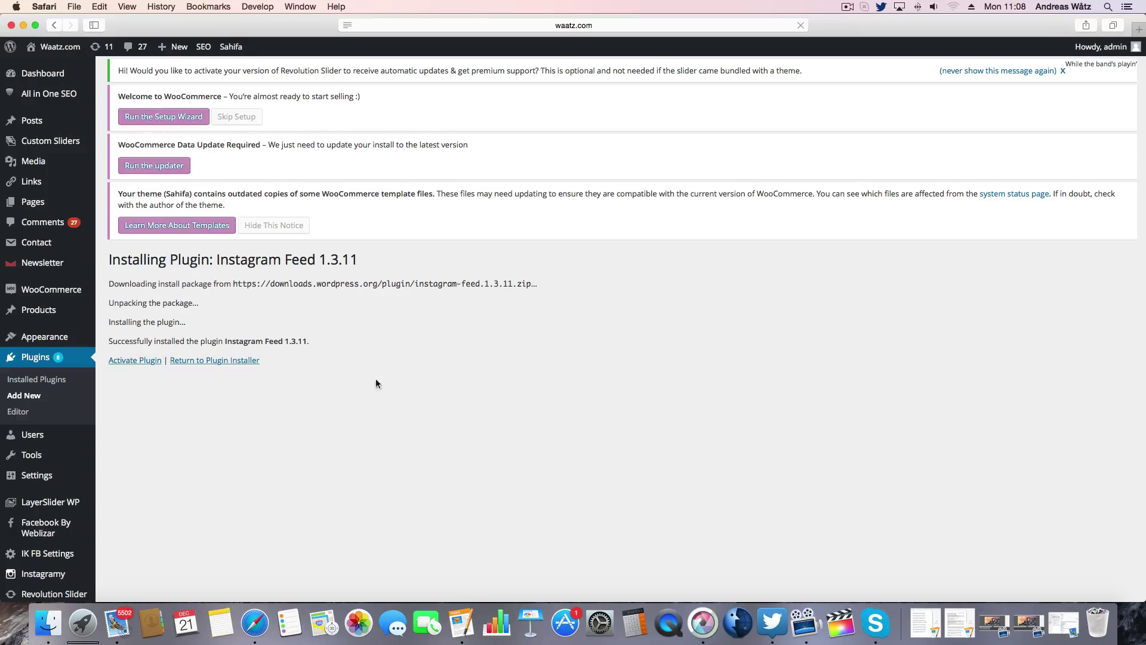
left_click(132, 365)
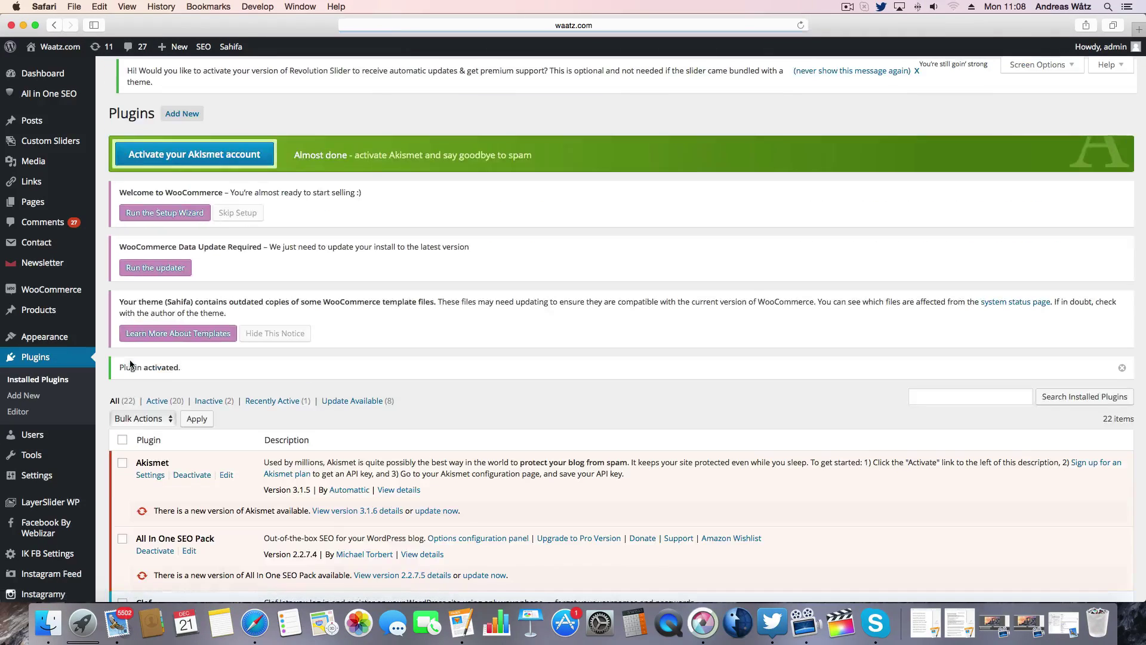
scroll(36, 418, "down", 10)
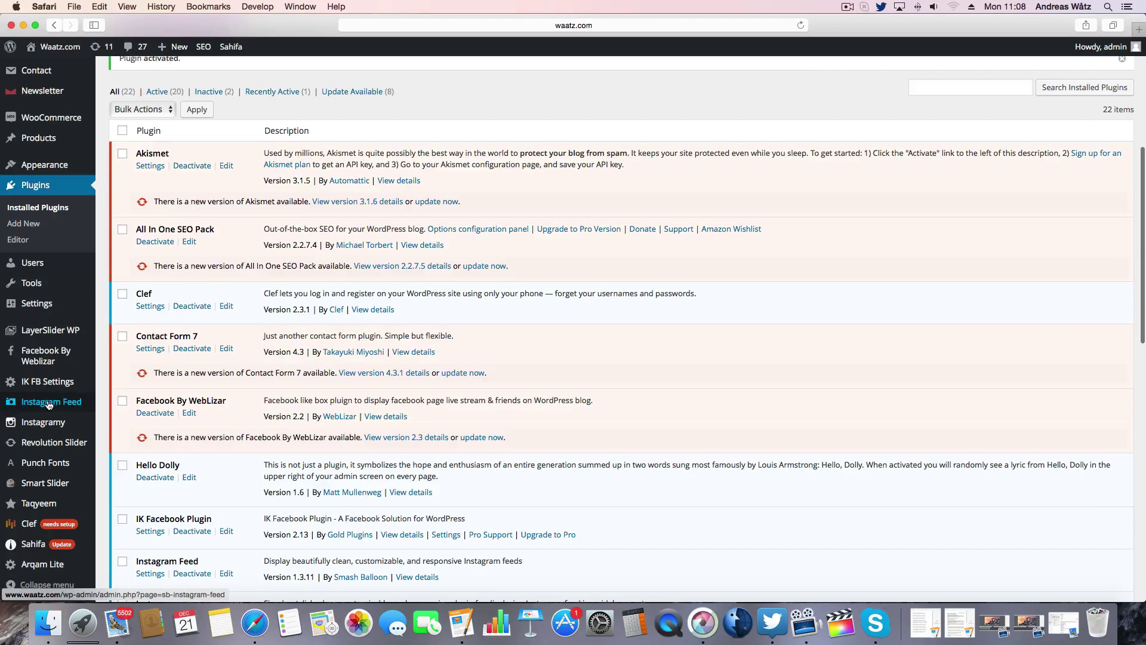
left_click(49, 404)
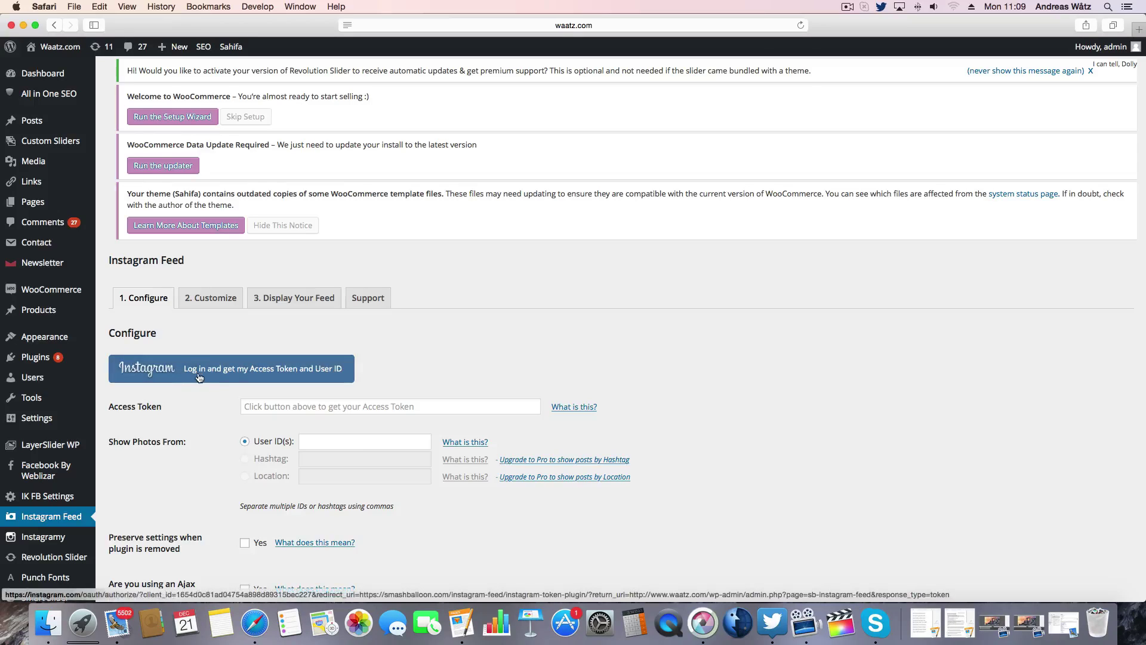
left_click(233, 373)
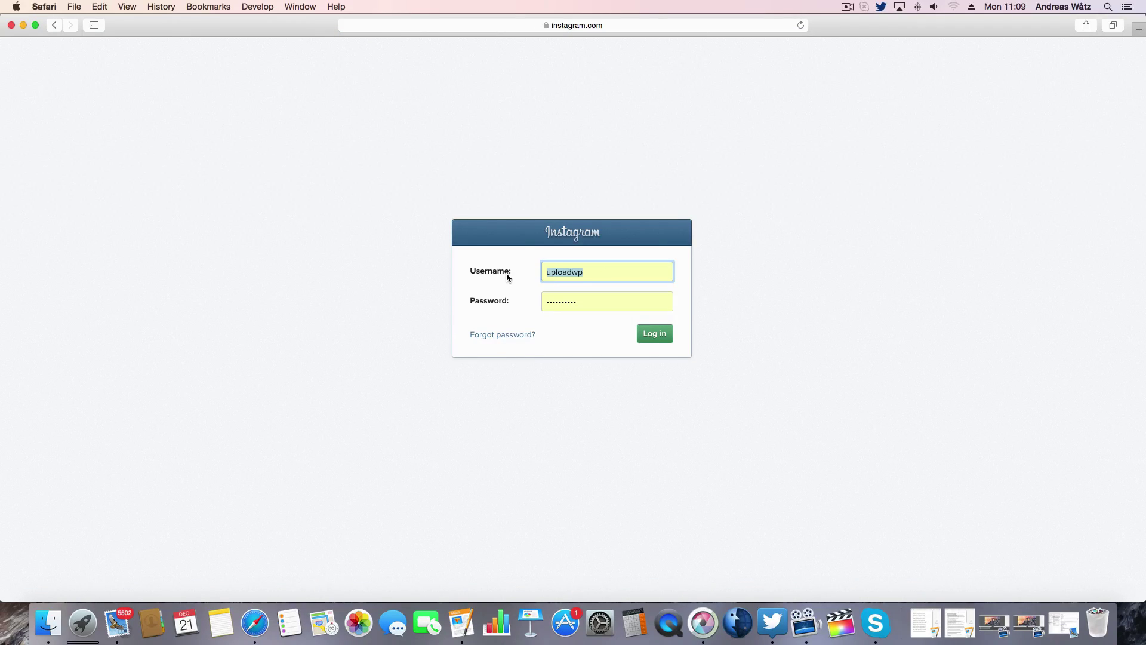
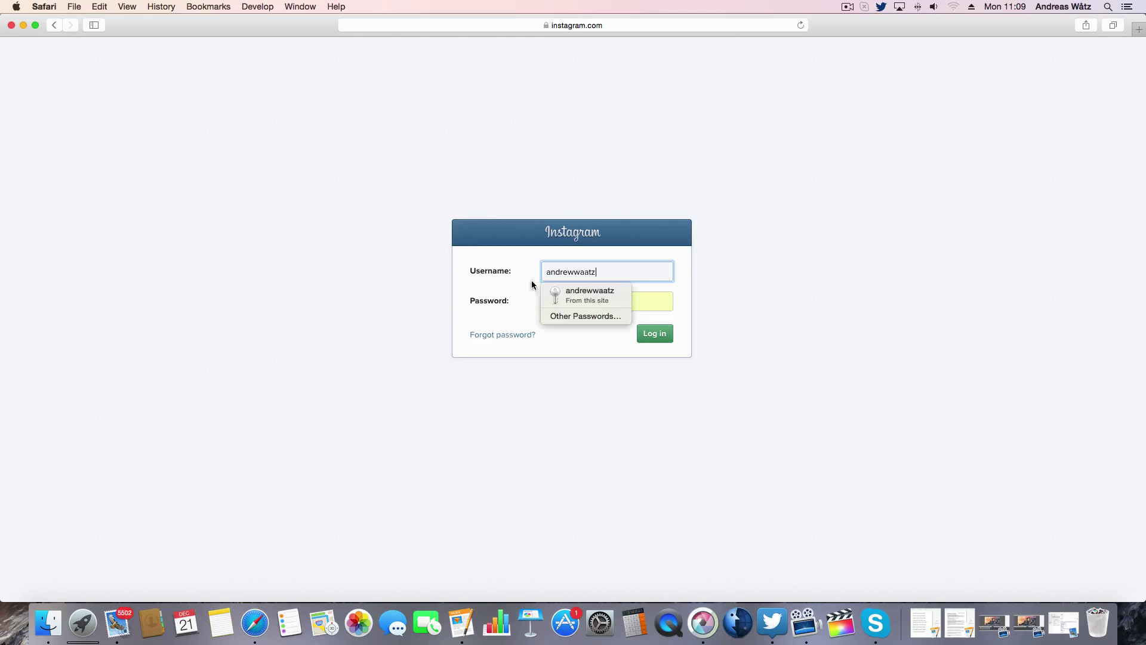
- Log in to Instagram with the account's saved username and password to generate the access token
left_click(565, 288)
left_click(649, 337)
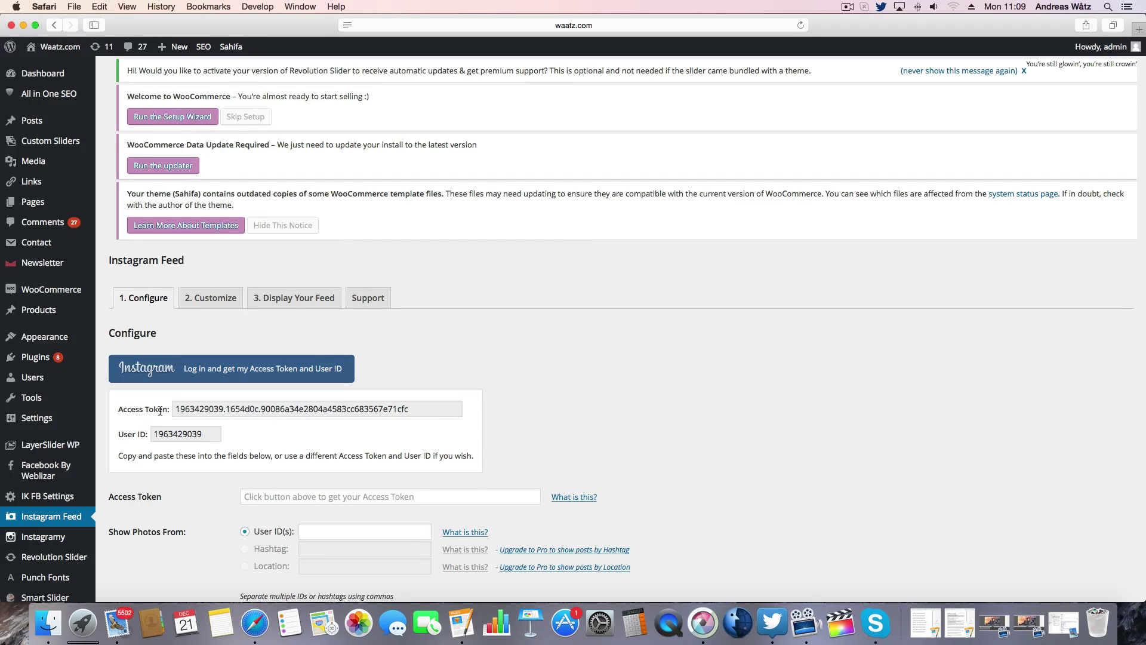
- Copy the generated access token into the Access Token setting
left_click(302, 414)
key("super+a")
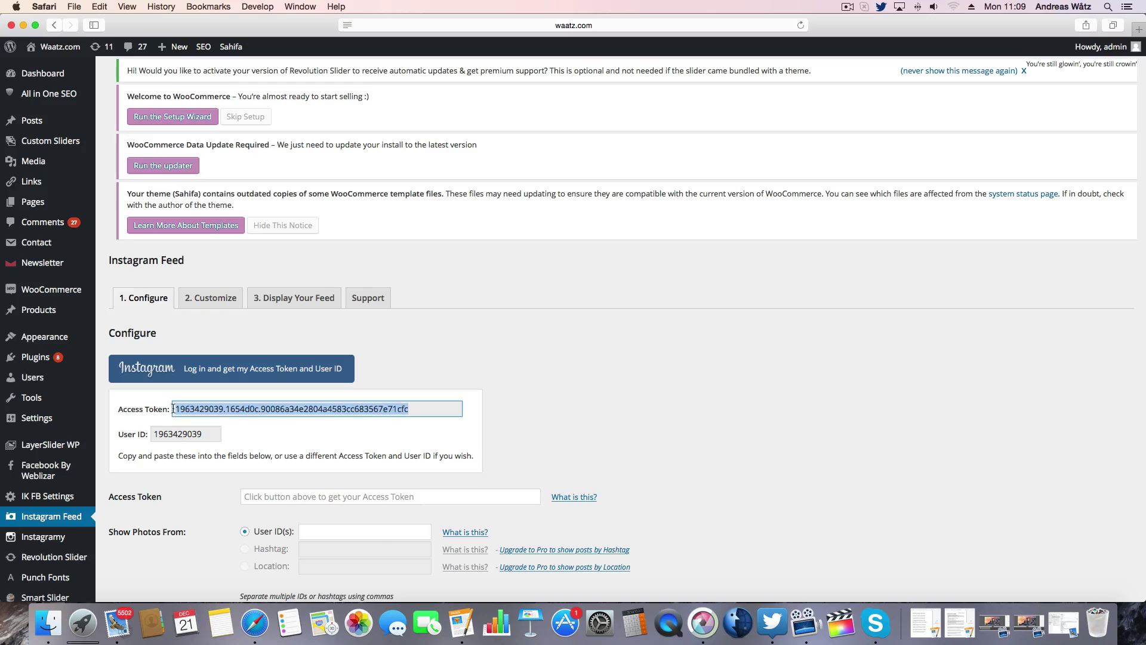
right_click(189, 406)
left_click(231, 453)
right_click(261, 498)
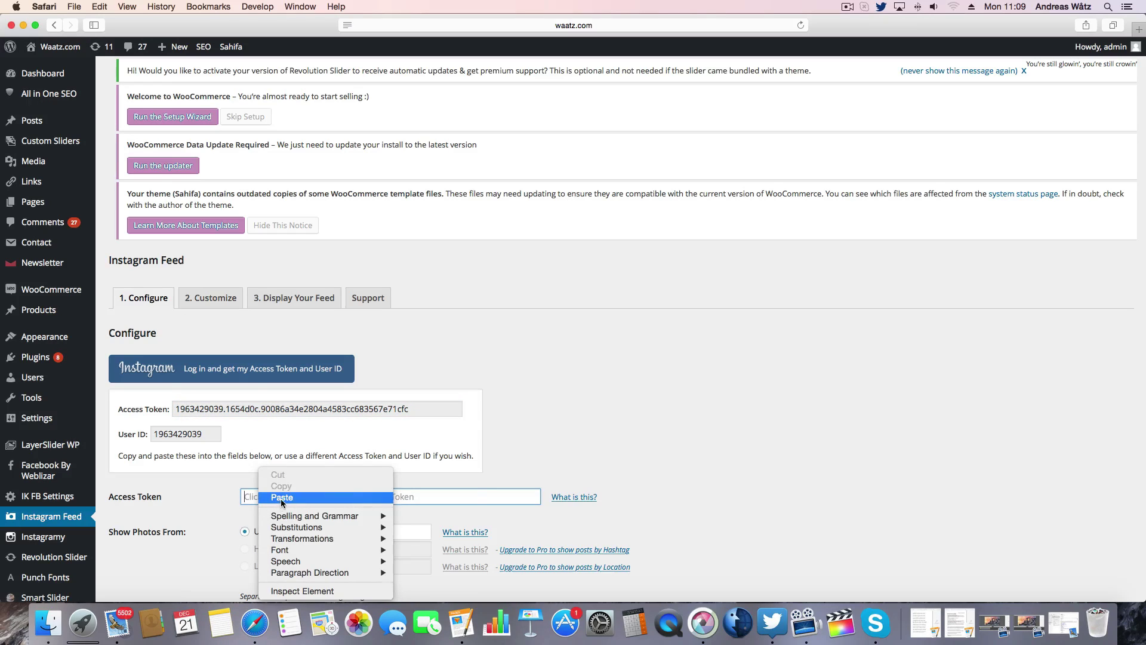
left_click(278, 501)
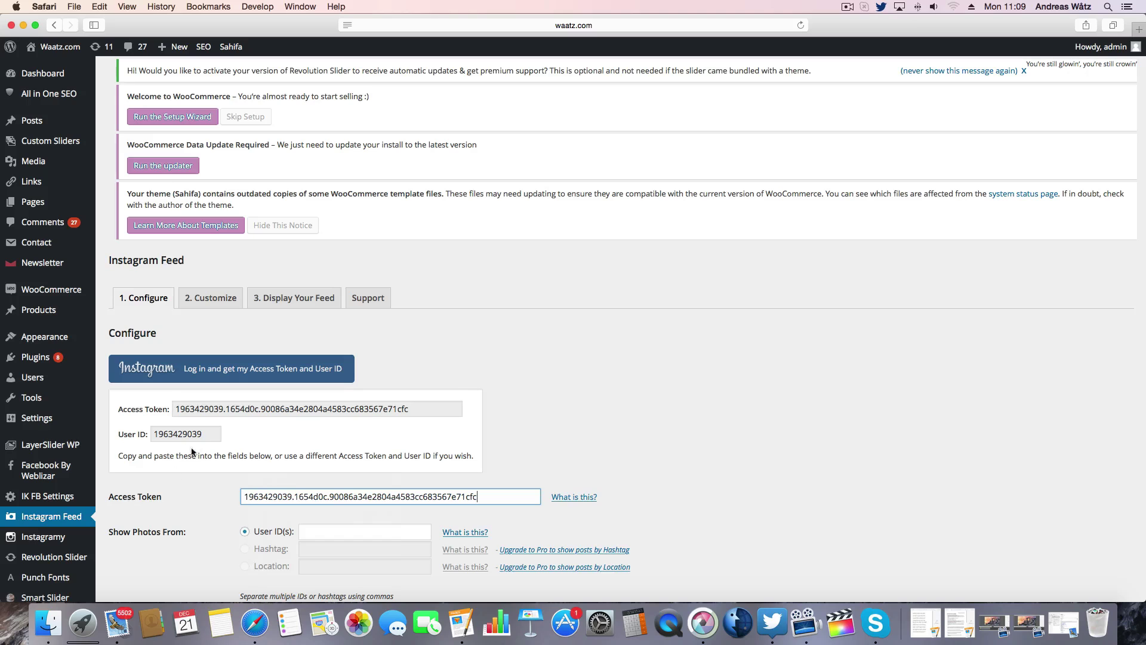
- Copy the generated user ID into the User ID(s) field and save the settings
double_click(173, 435)
right_click(167, 439)
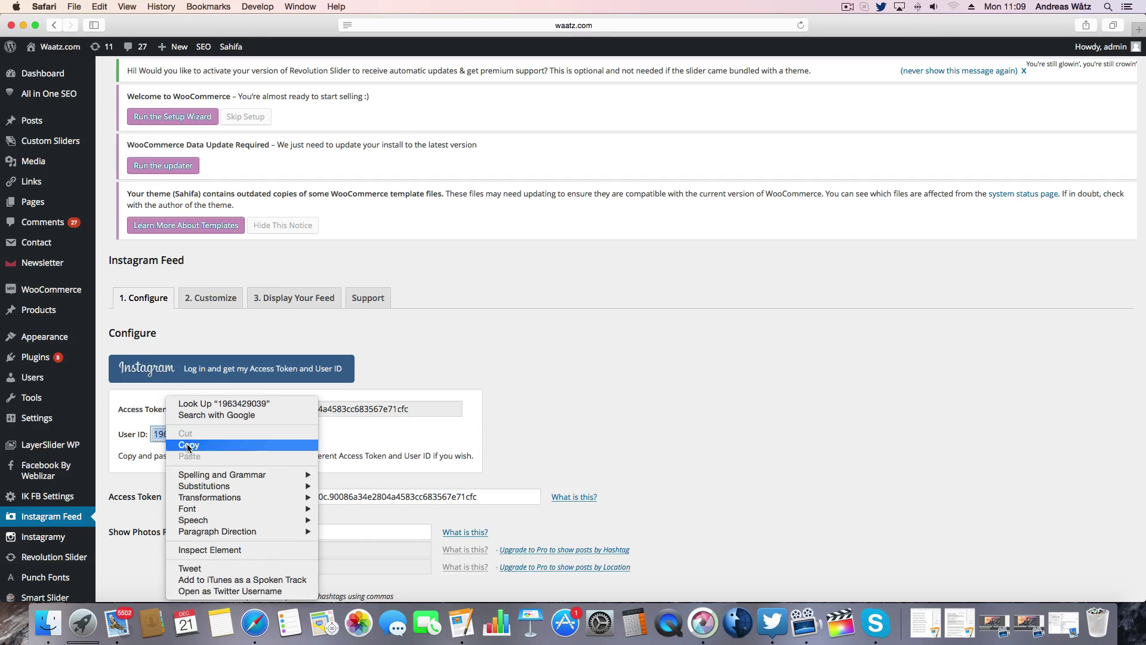
left_click(188, 443)
scroll(202, 452, "down", 5)
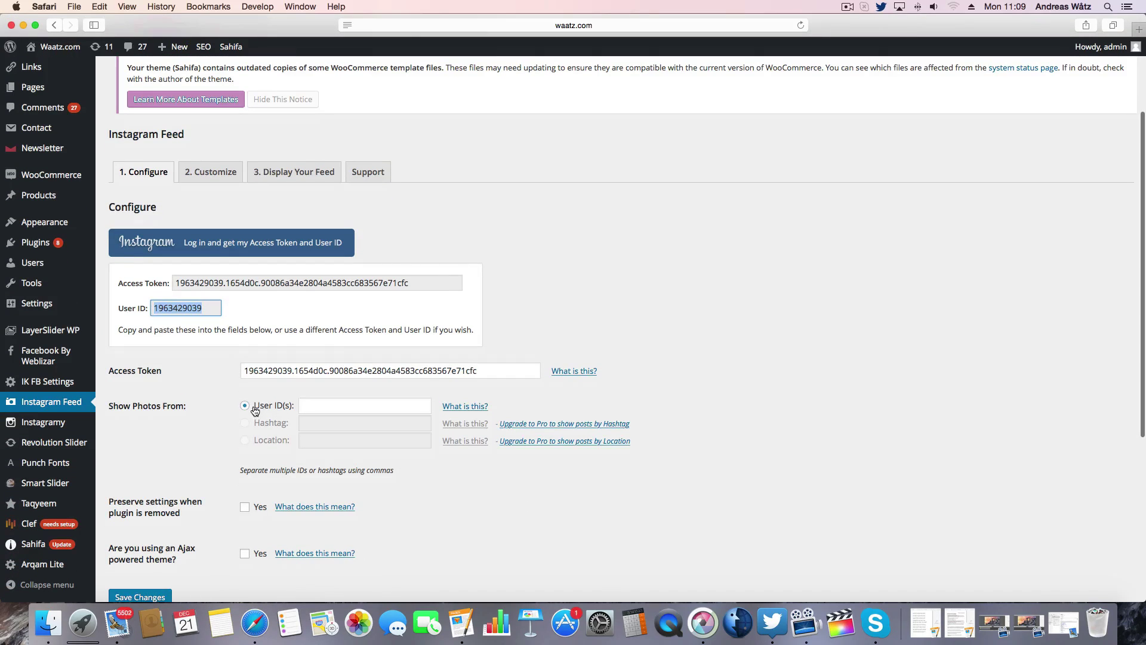
right_click(306, 405)
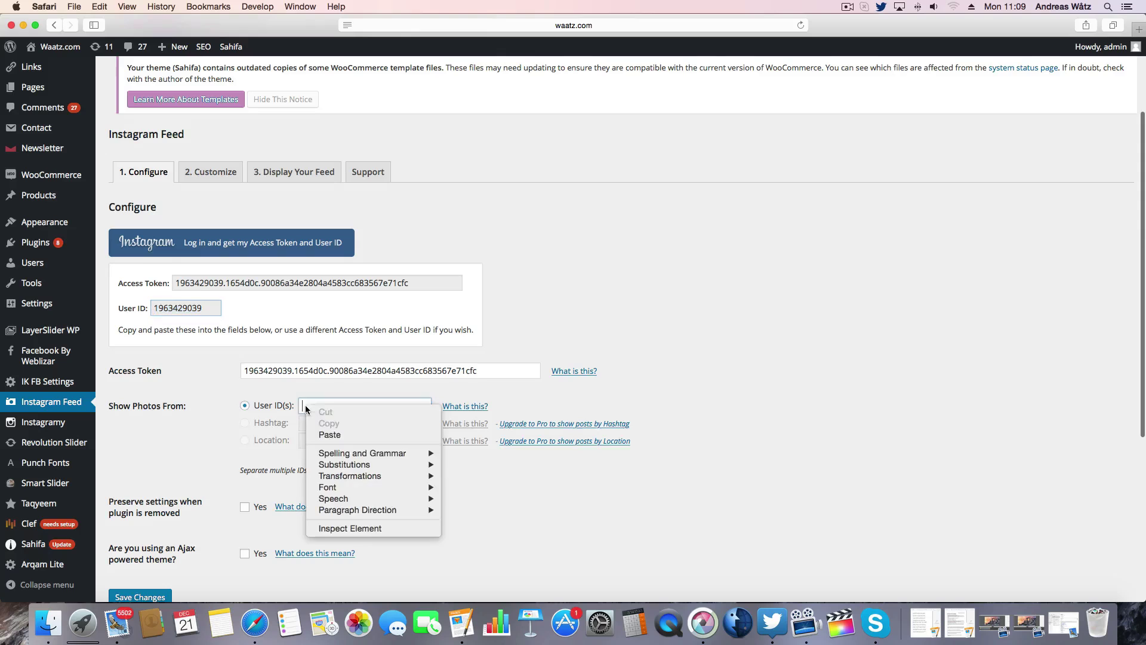
left_click(332, 435)
scroll(225, 441, "down", 6)
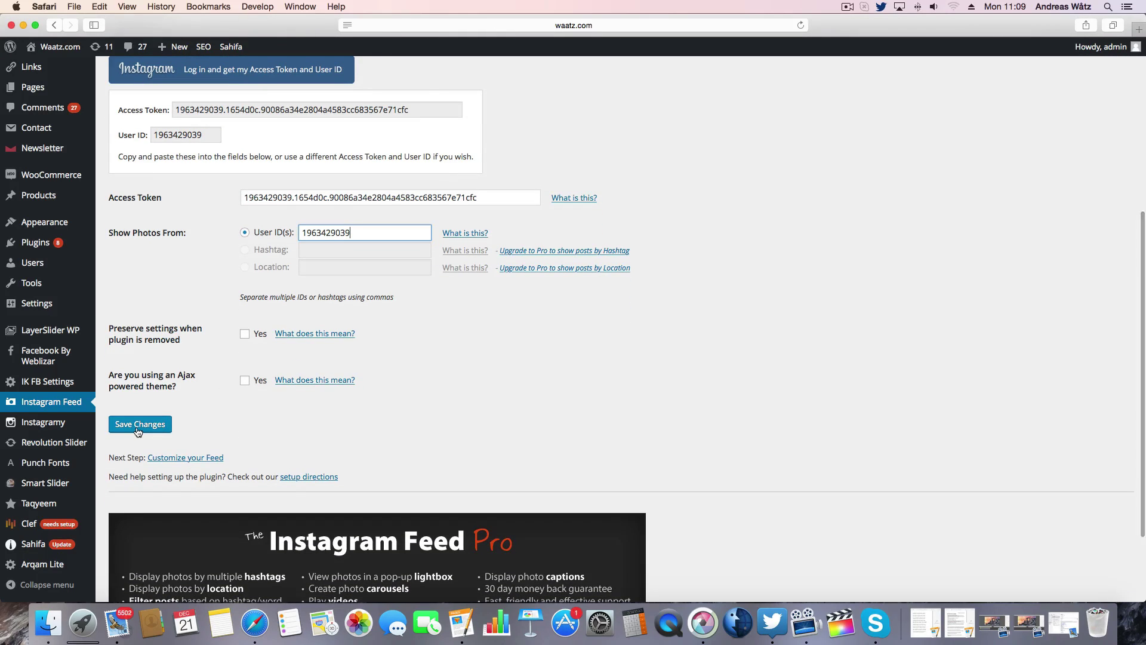
left_click(137, 425)
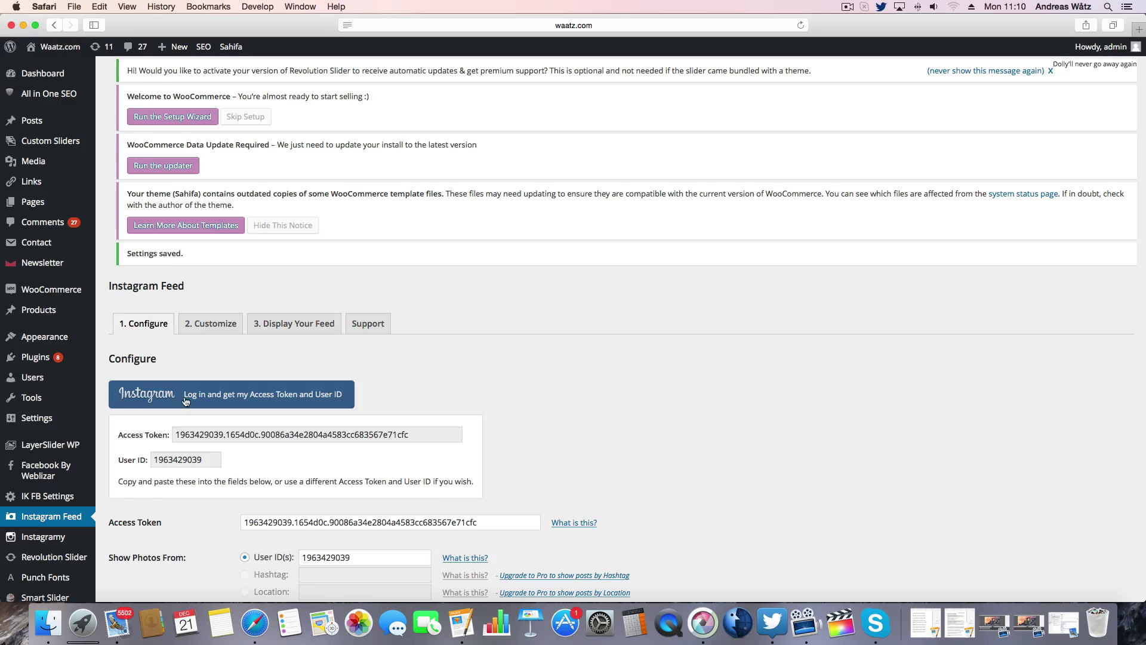
- On the Customize tab, set the feed to 9 photos in 3 columns
left_click(205, 323)
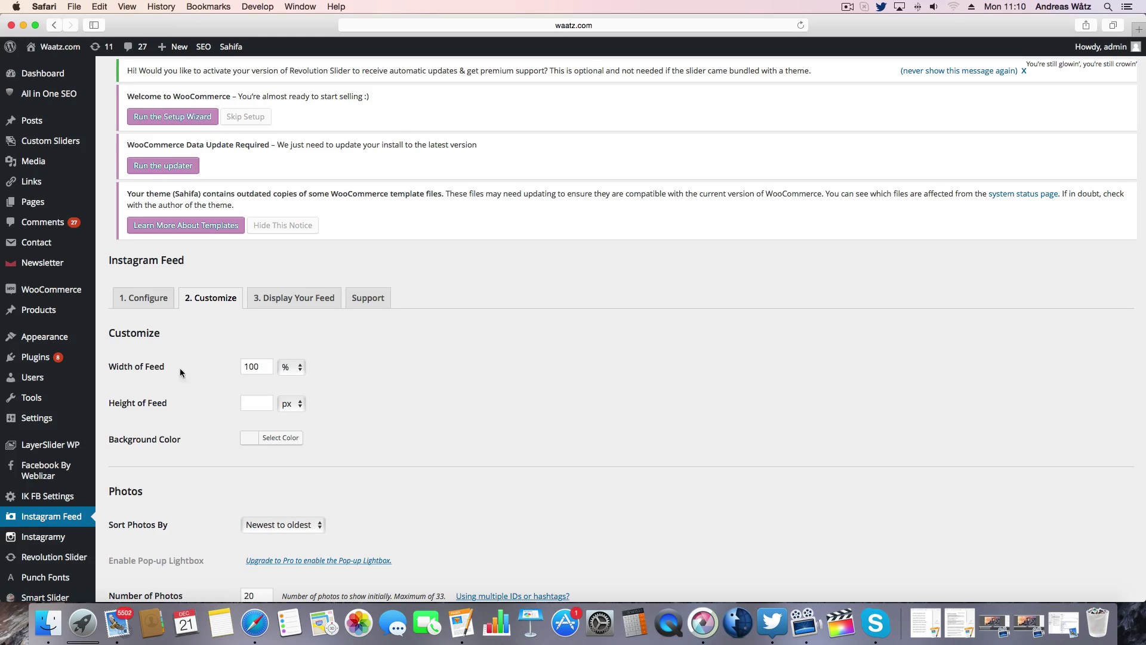
scroll(219, 377, "down", 5)
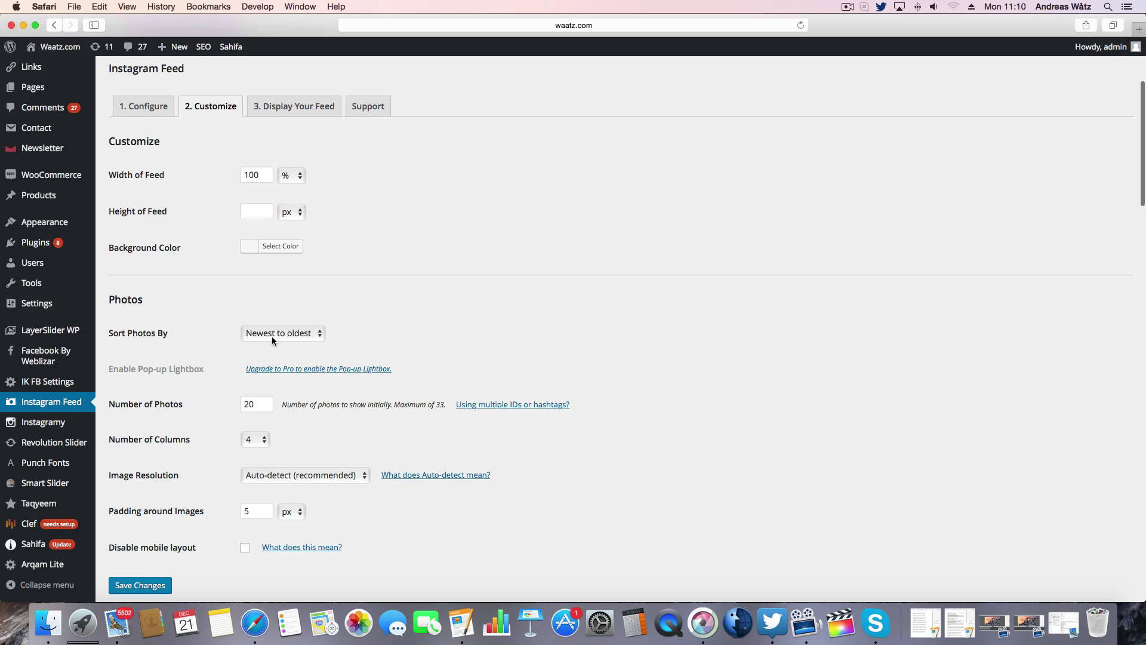
scroll(227, 352, "down", 3)
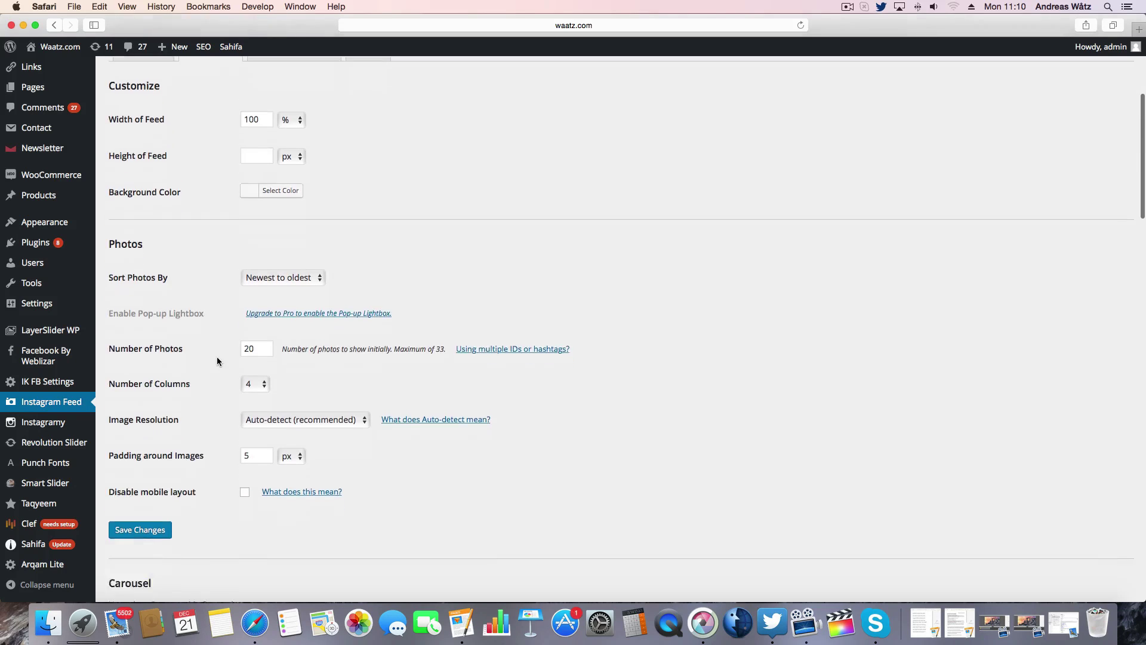
double_click(260, 311)
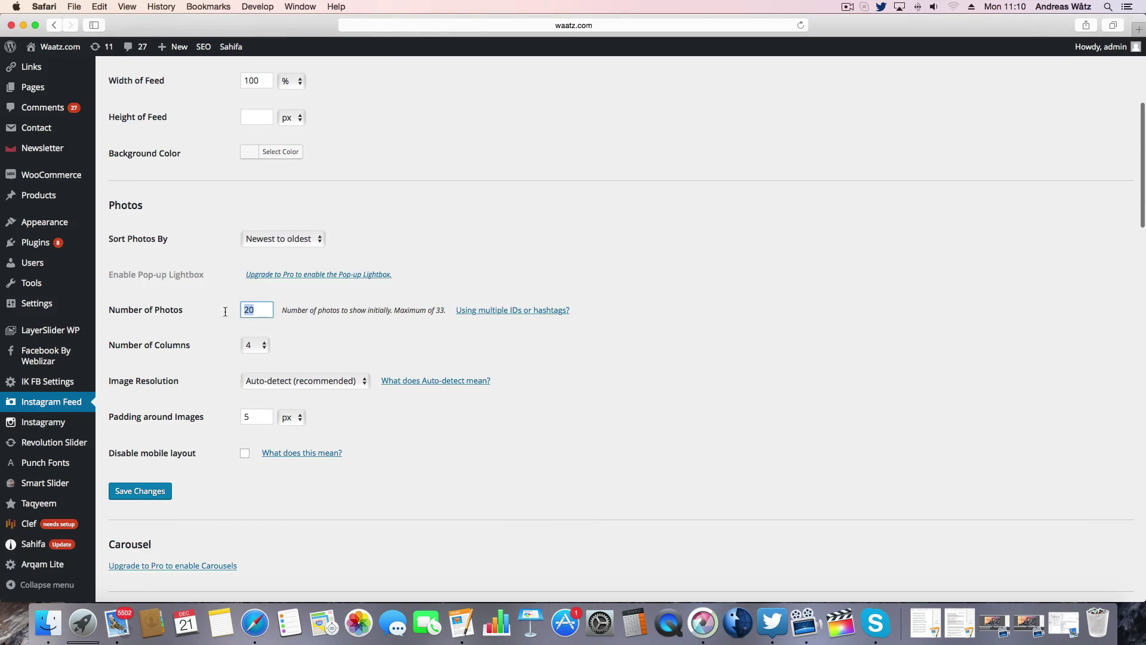
type("9")
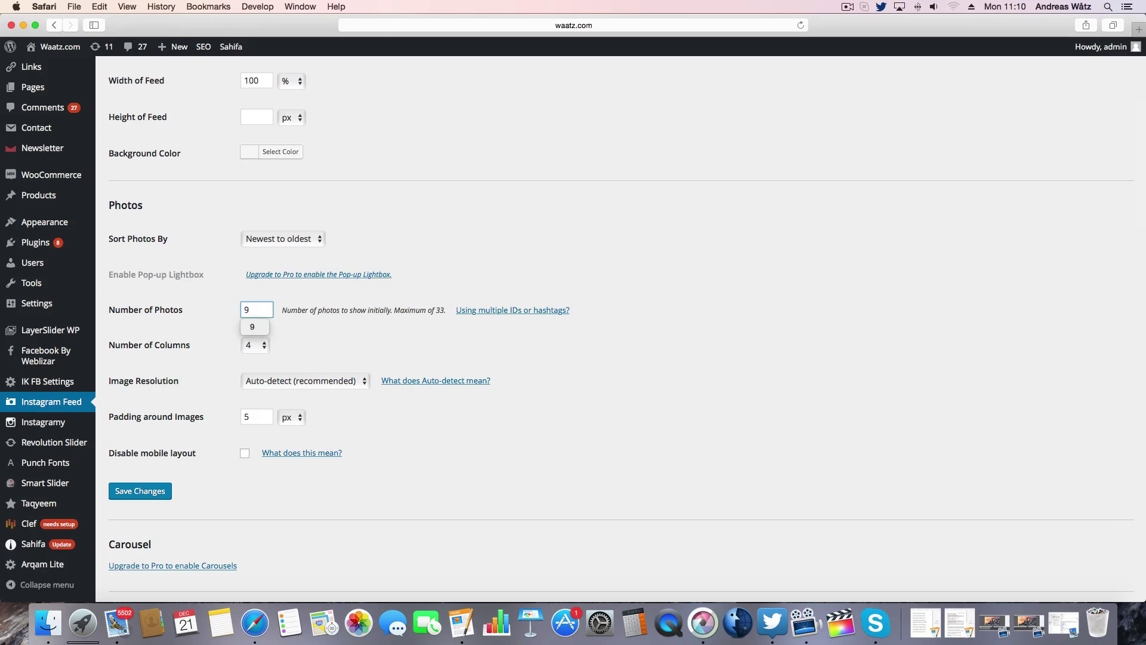
left_click(248, 344)
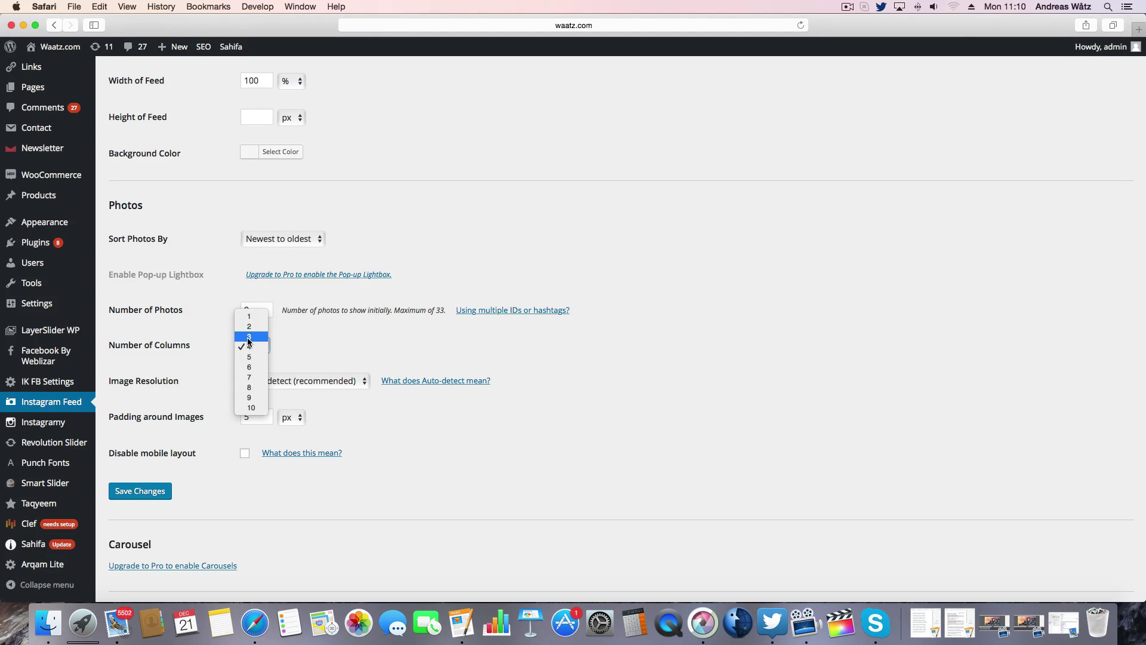
left_click(249, 337)
- Keep image resolution on Auto-detect and scroll down to the Load More section
scroll(220, 352, "down", 4)
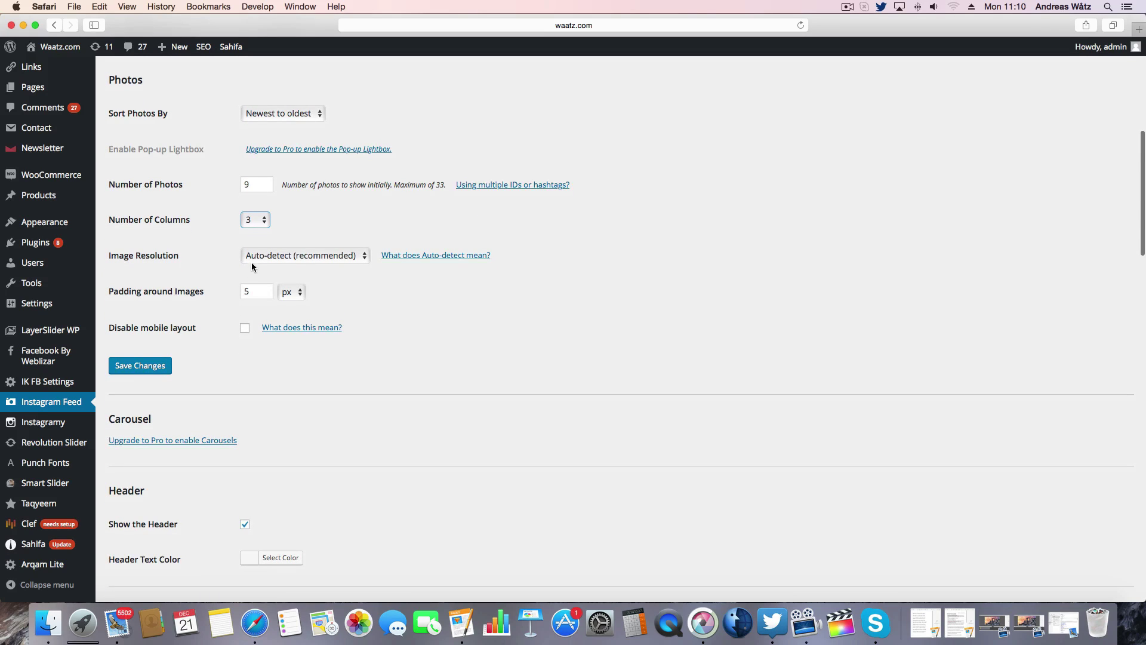
left_click(257, 257)
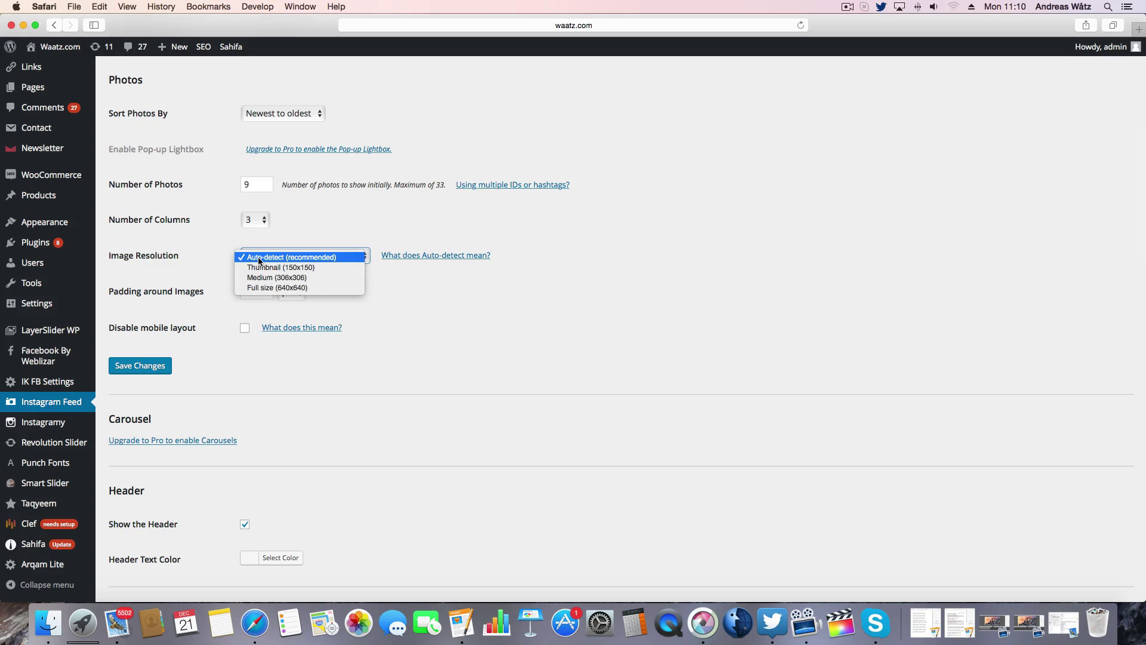
left_click(260, 257)
scroll(202, 326, "down", 1)
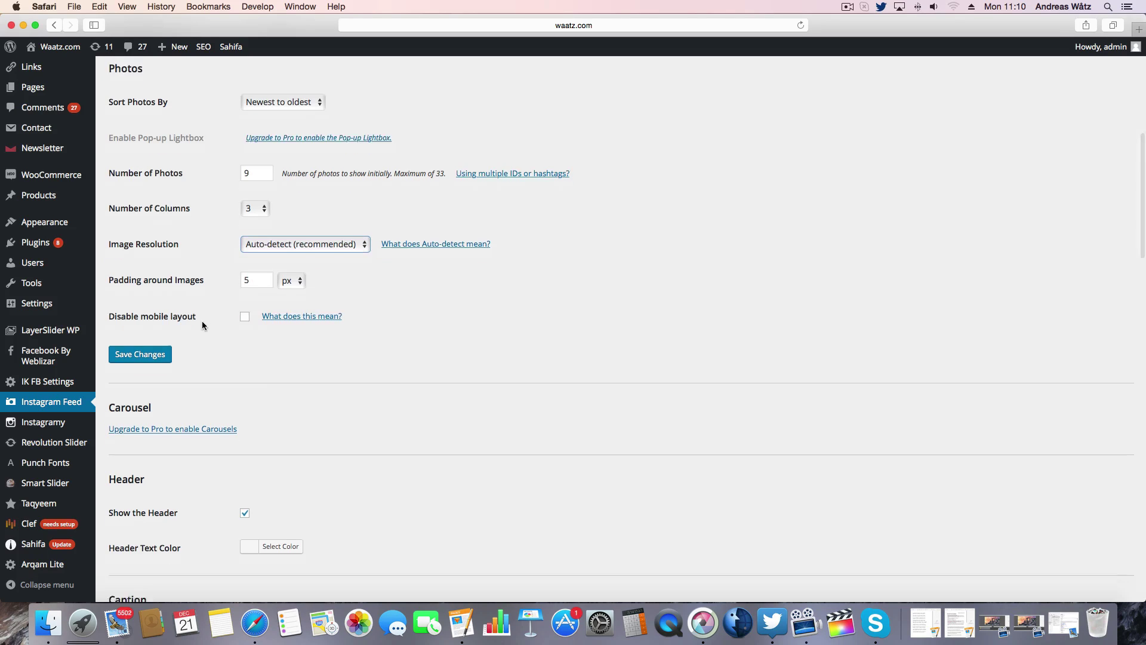
scroll(202, 321, "down", 7)
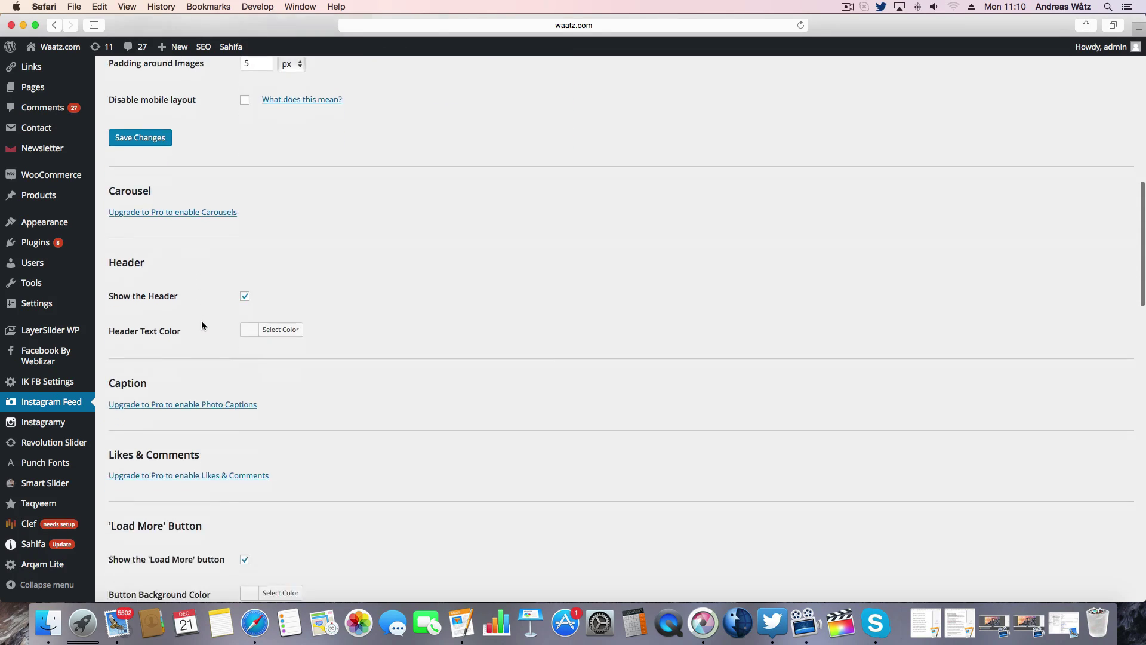
scroll(202, 325, "down", 8)
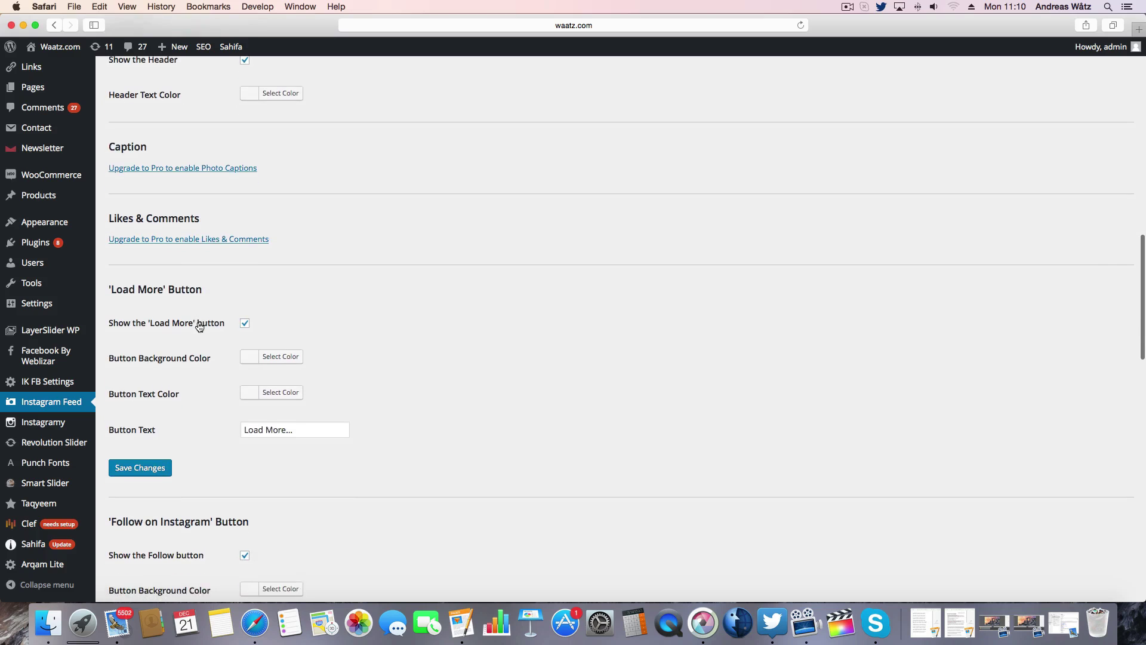
scroll(199, 326, "down", 2)
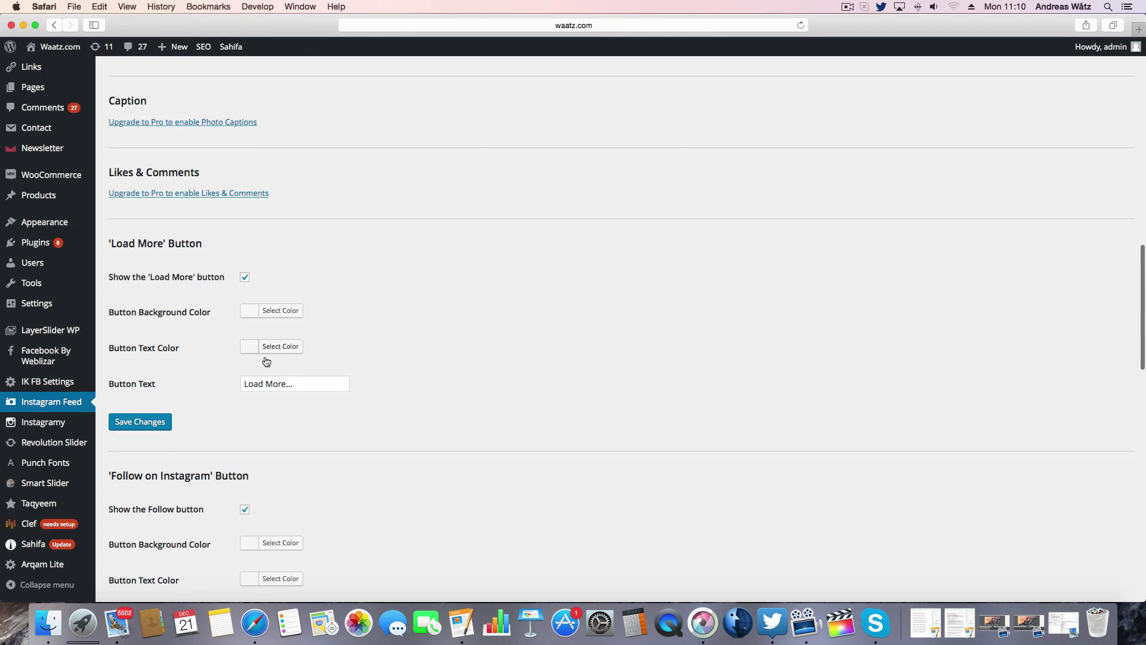
- Change the Load More button text to 'more photos!' and save the customizations
left_click_drag(298, 384, 216, 367)
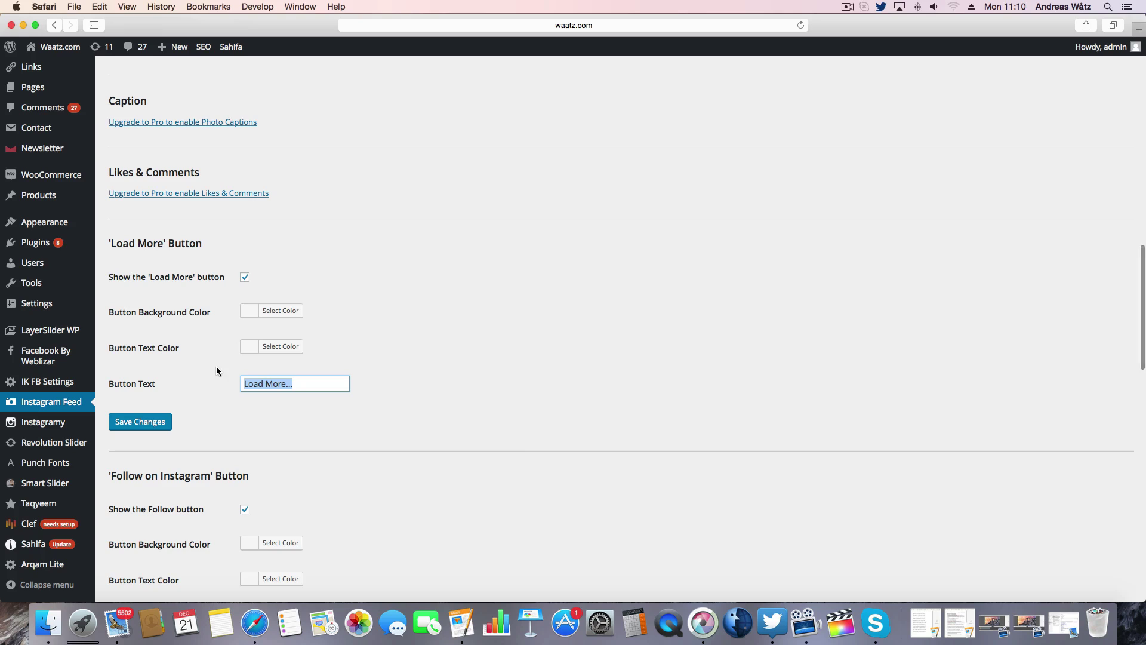
type("more photos!")
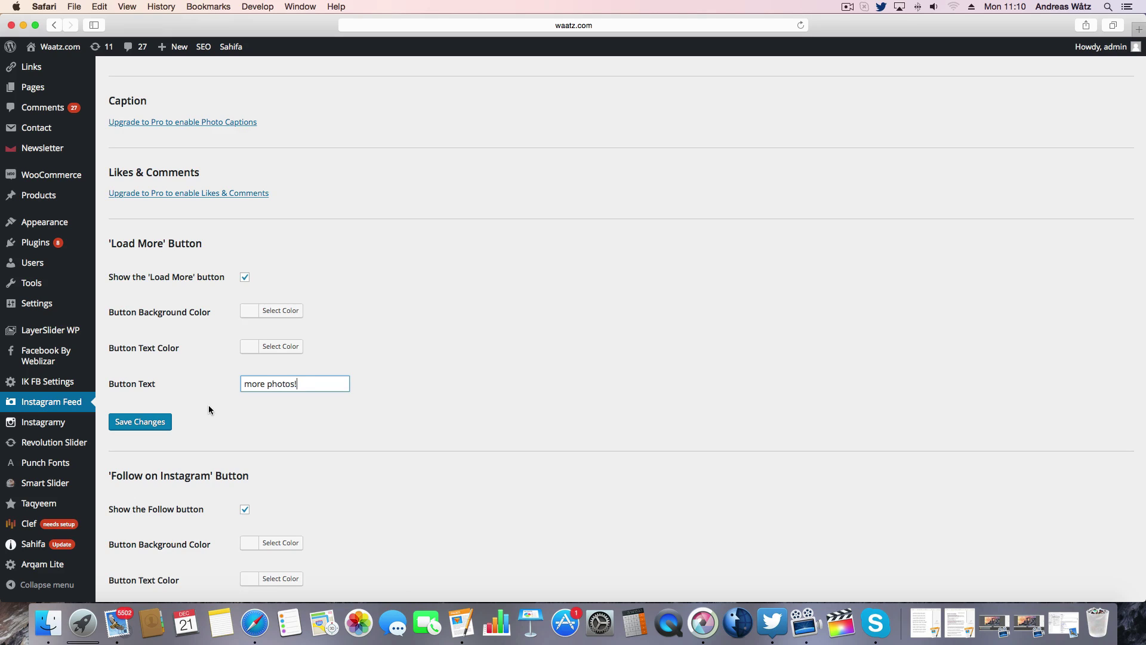
scroll(209, 409, "down", 4)
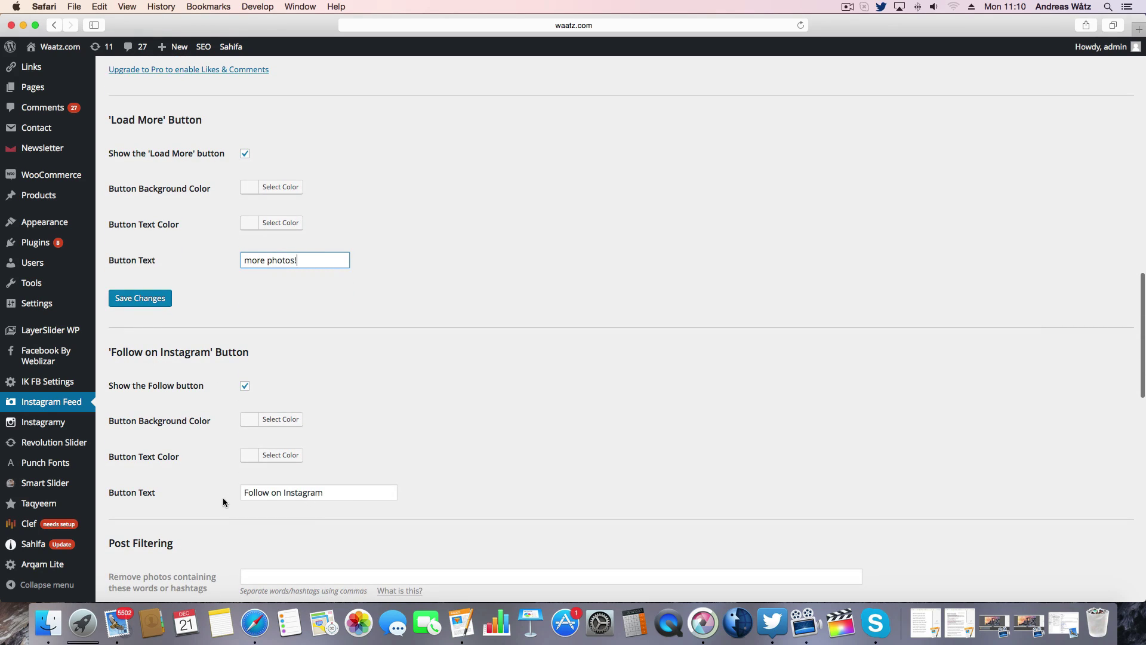
scroll(191, 509, "down", 8)
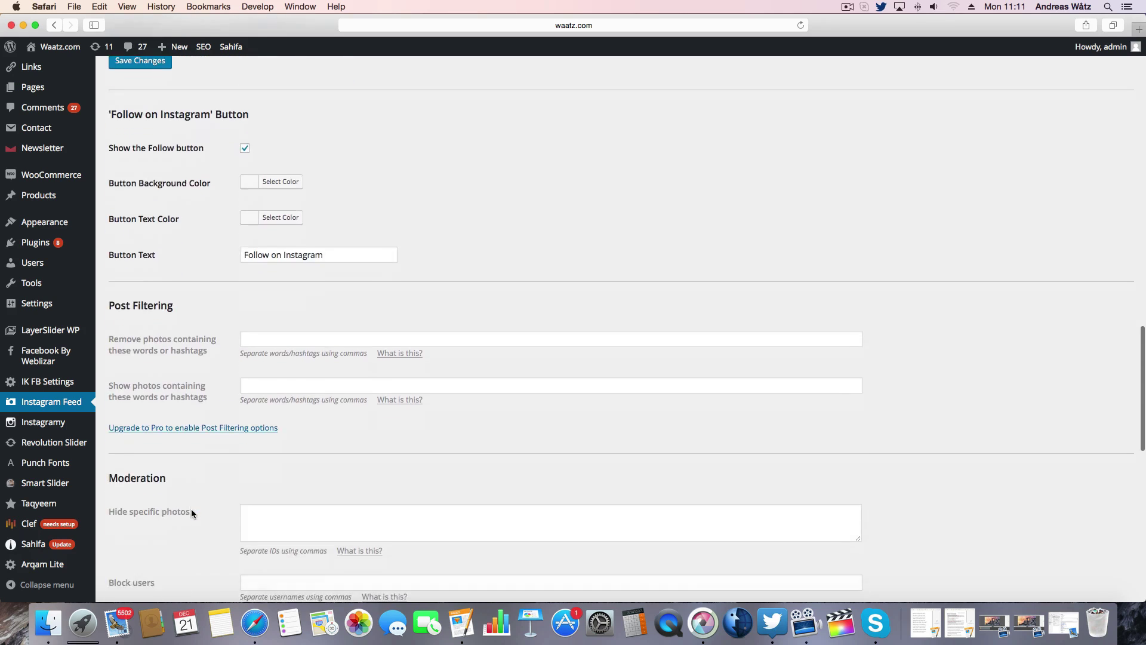
scroll(191, 512, "down", 15)
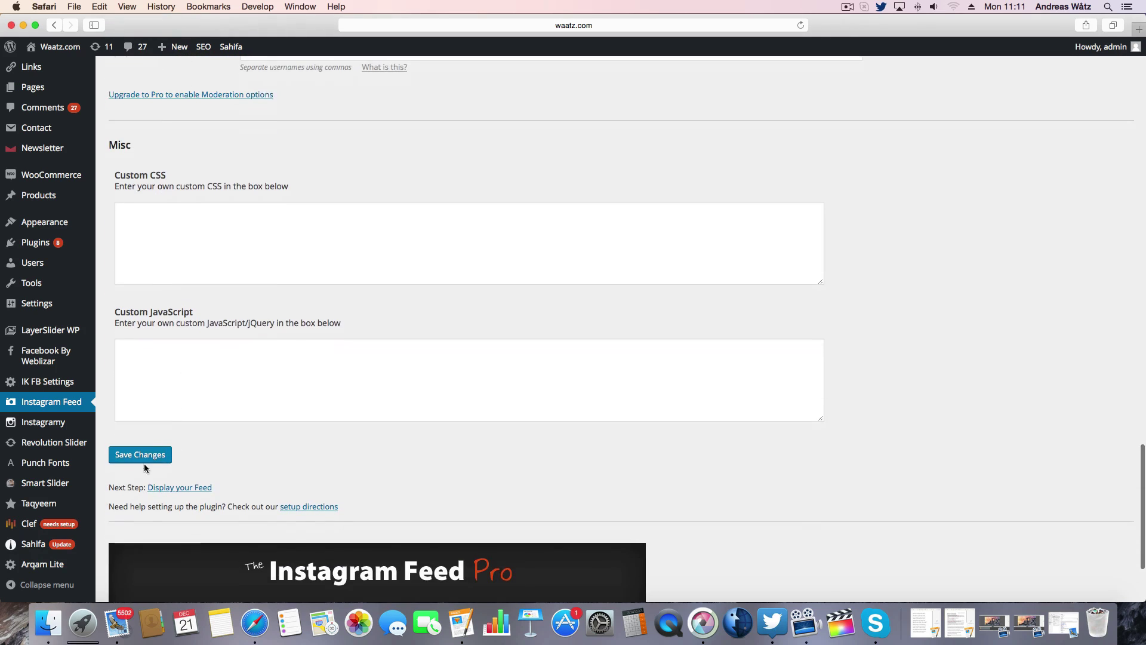
left_click(137, 451)
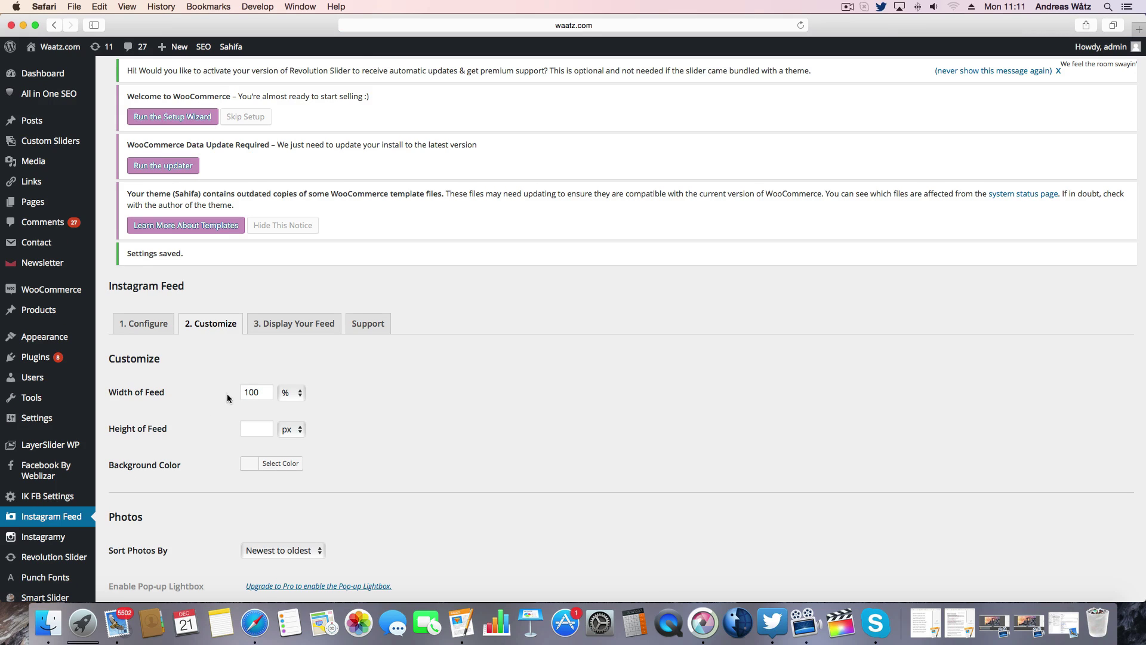
- Copy the [instagram-feed] shortcode from the Display Your Feed tab
left_click(289, 324)
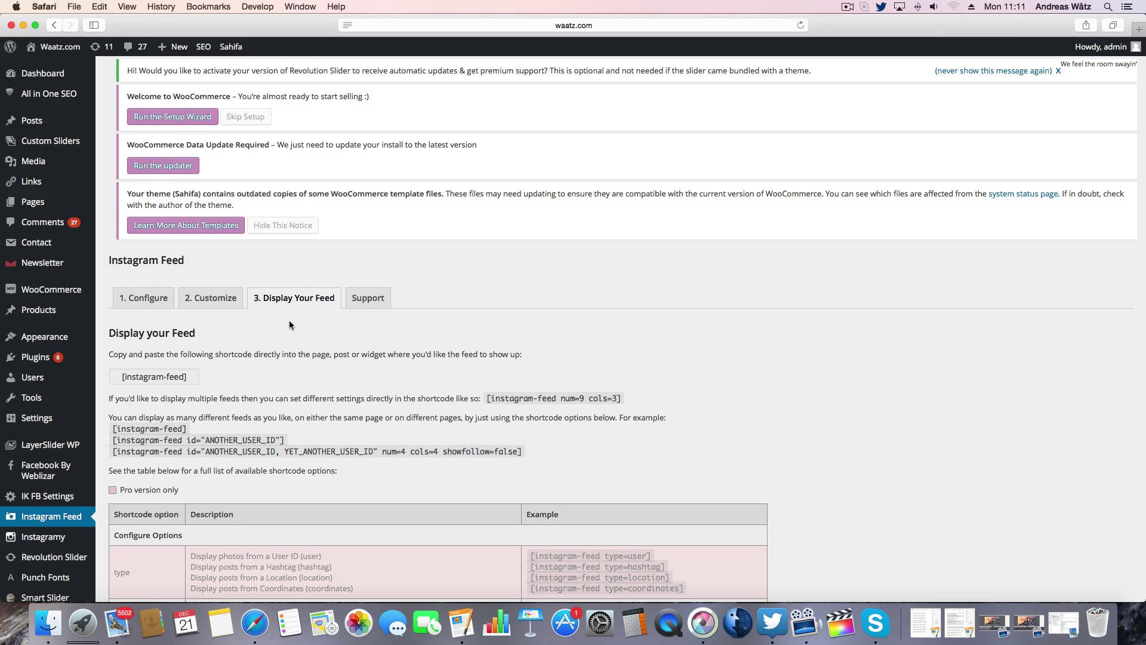
left_click_drag(197, 381, 117, 380)
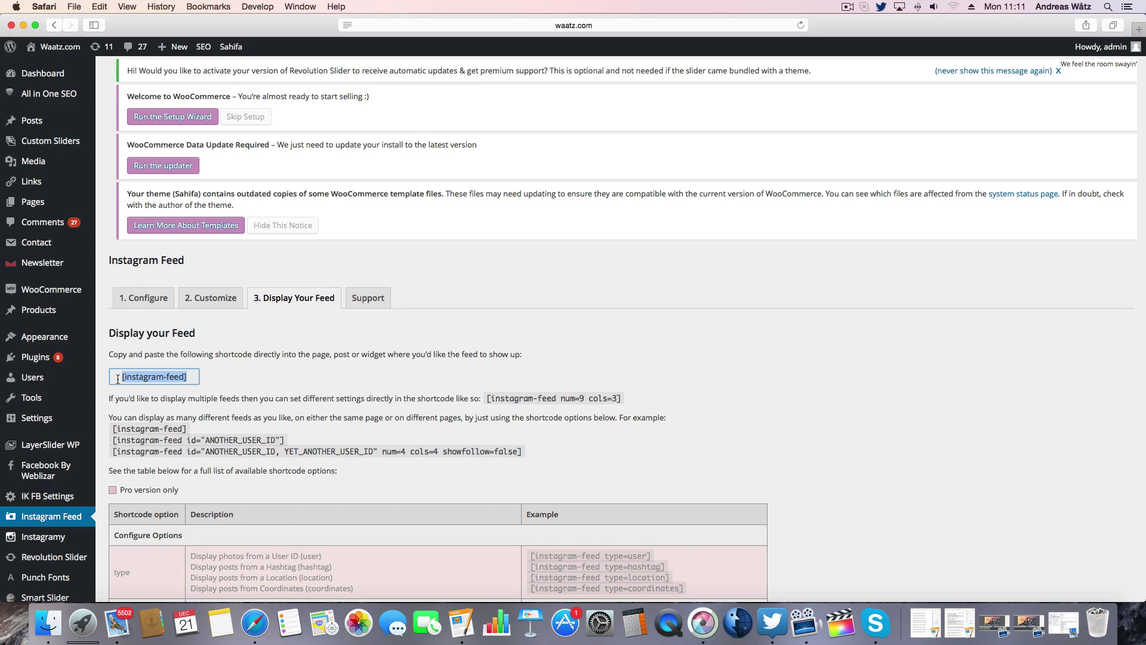
right_click(127, 376)
left_click(150, 424)
- On the Widgets page, add a Text widget to the Primary Widget Area
mouse_move(47, 340)
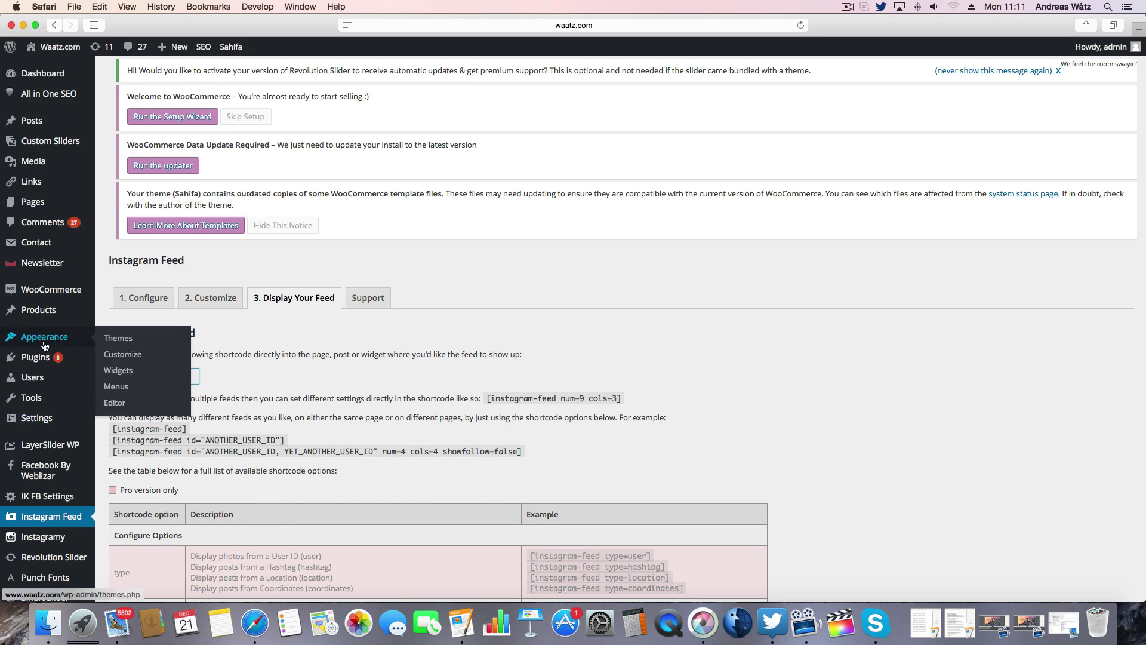
left_click(118, 371)
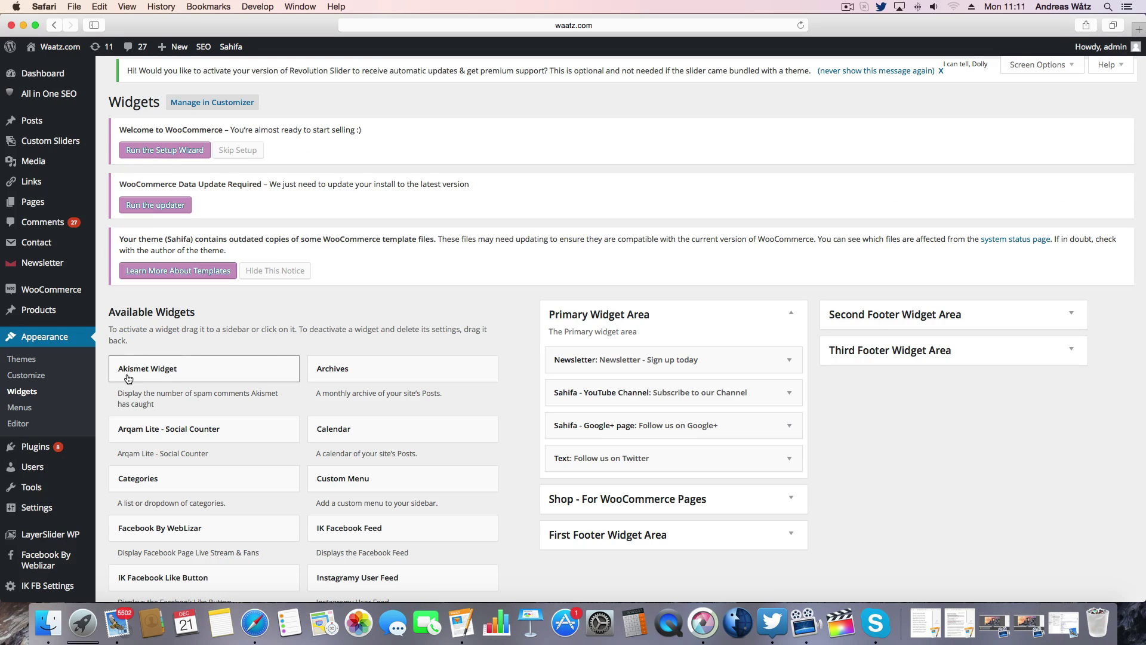
scroll(142, 383, "down", 10)
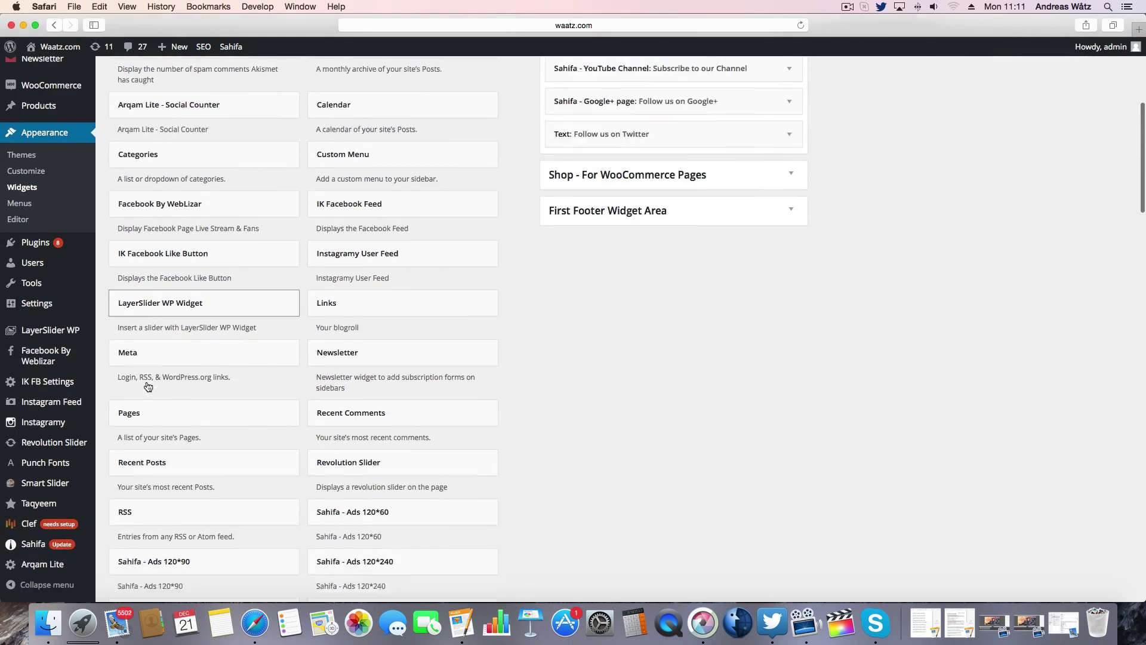
scroll(147, 387, "down", 16)
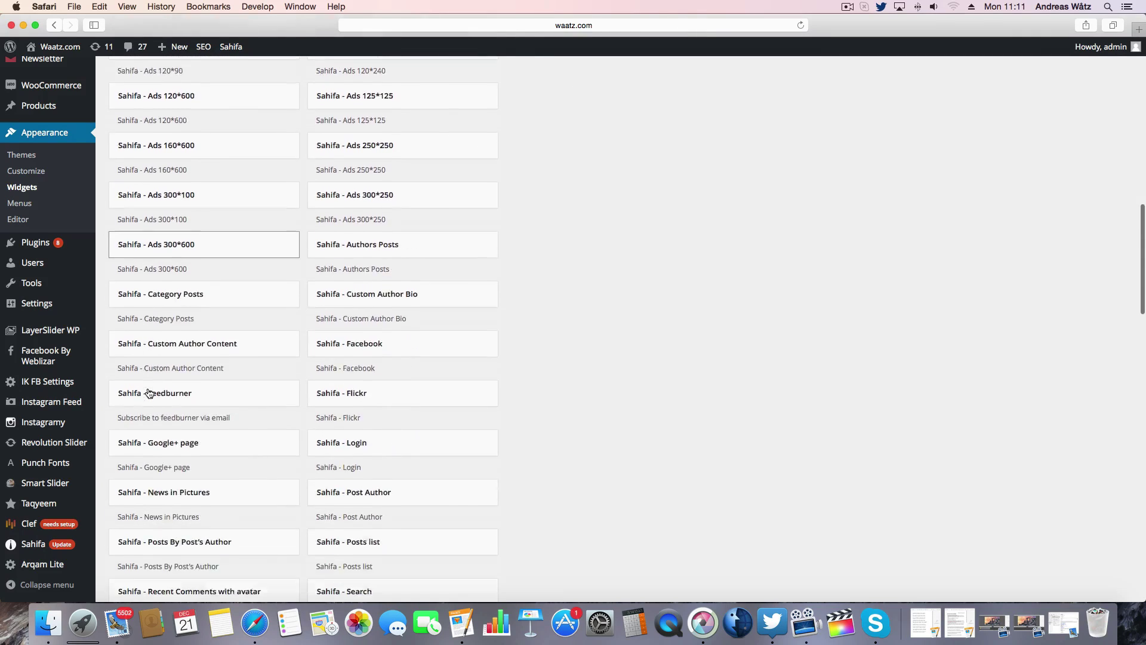
scroll(149, 393, "down", 5)
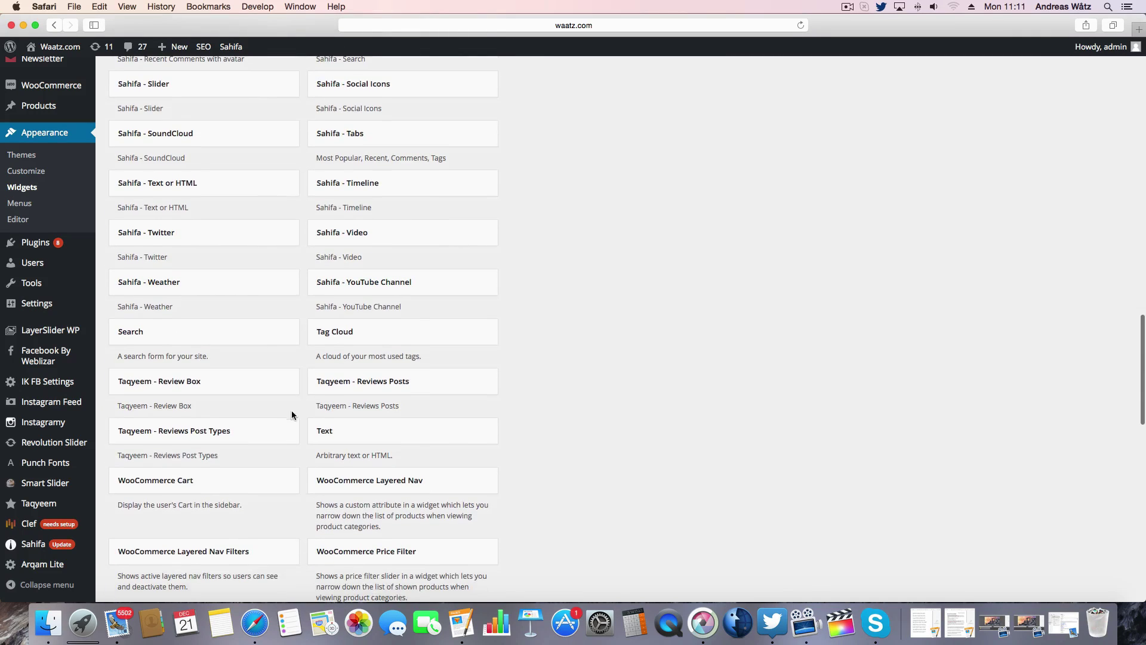
left_click(367, 435)
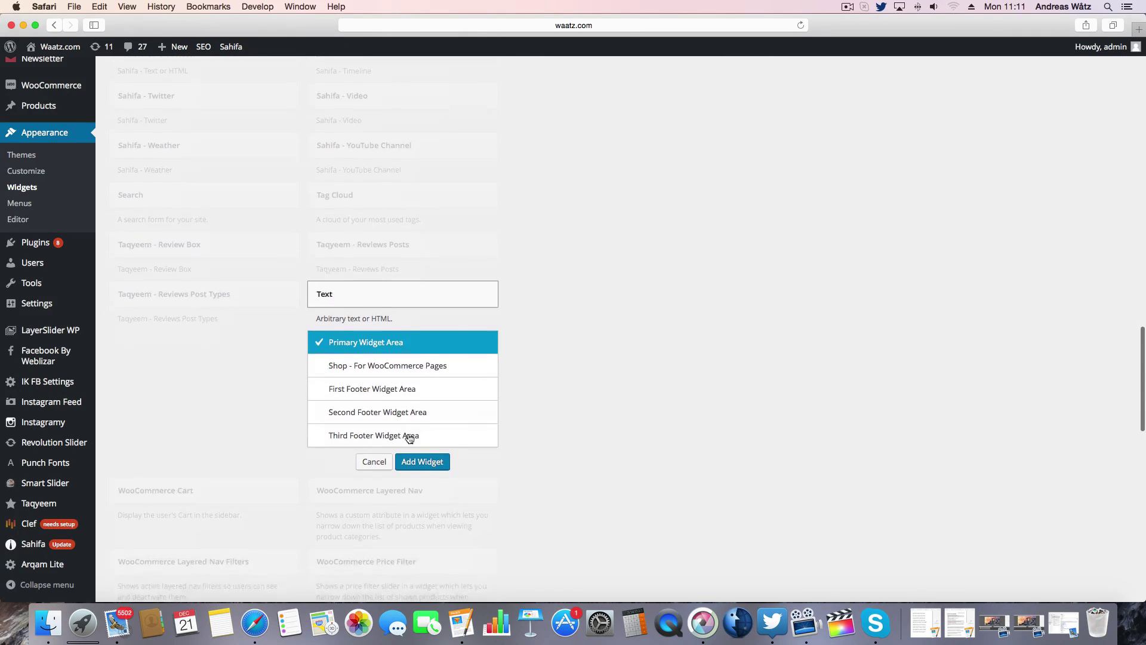
left_click(427, 441)
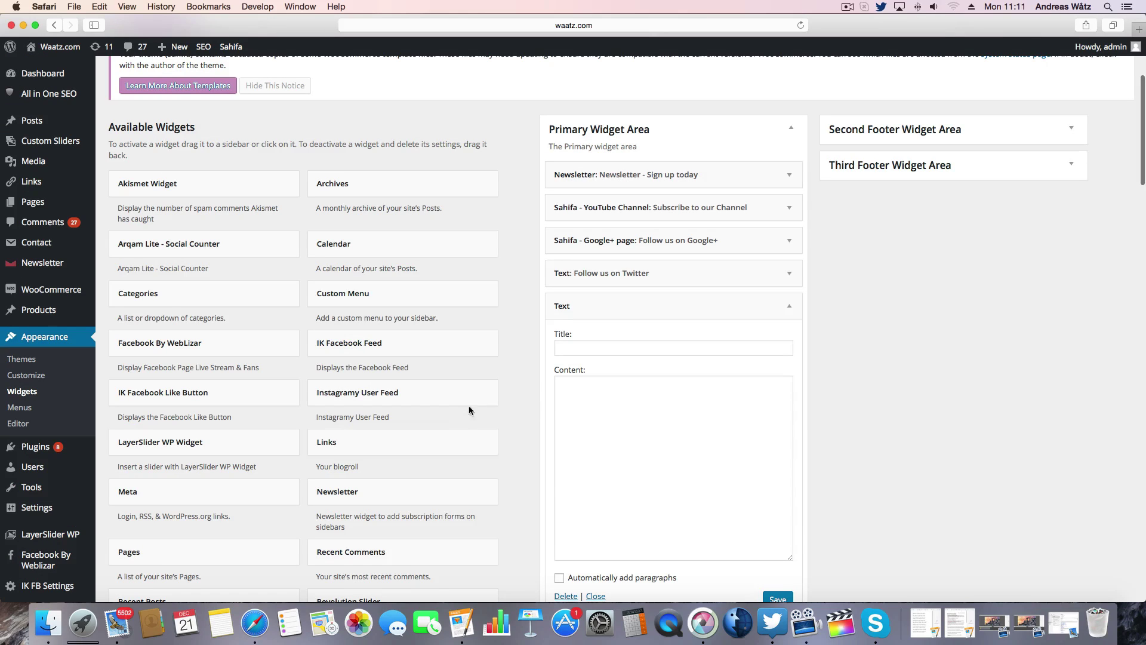
- Title the widget 'Instagram', paste in the [instagram-feed] shortcode, and save it
left_click(591, 352)
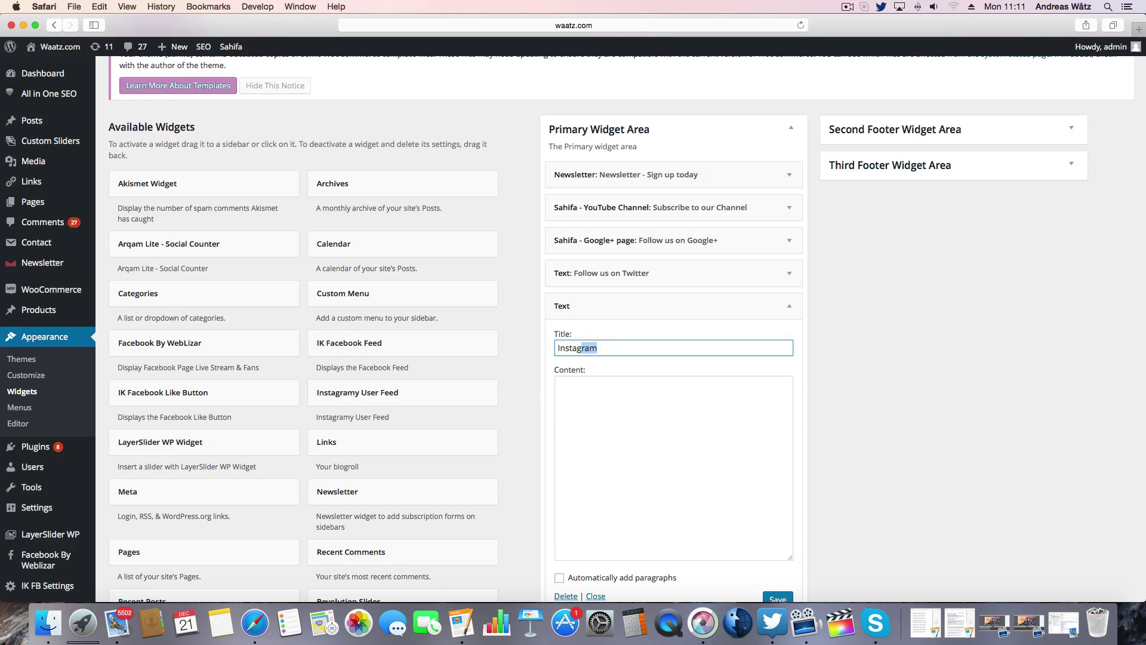
left_click(585, 389)
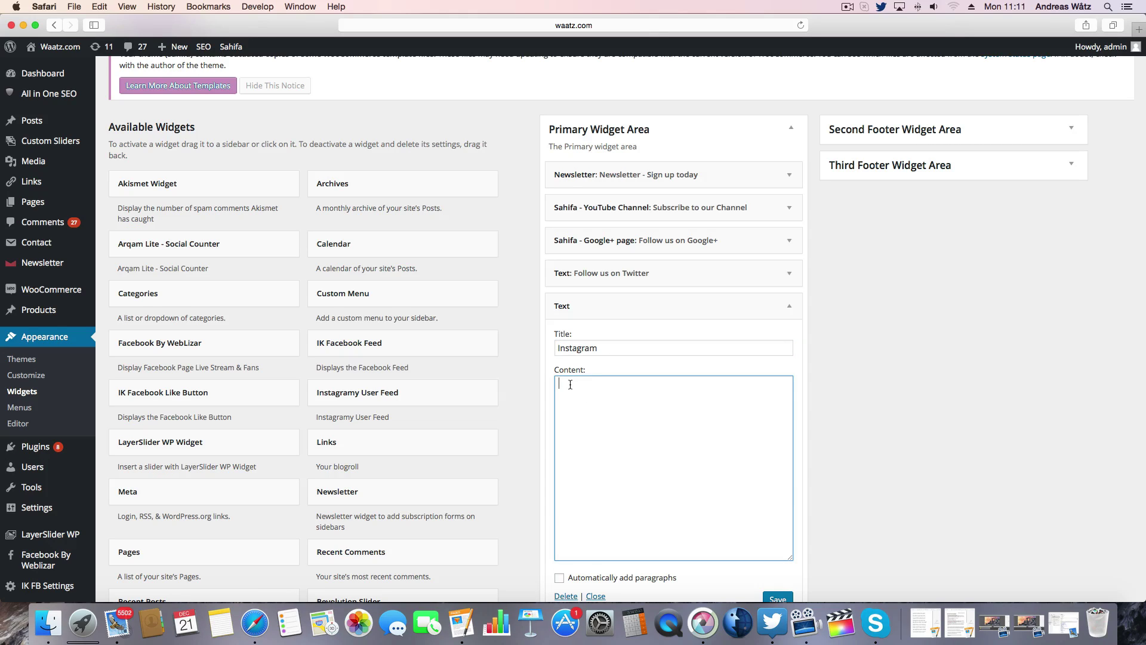
key("super+v")
scroll(571, 384, "down", 4)
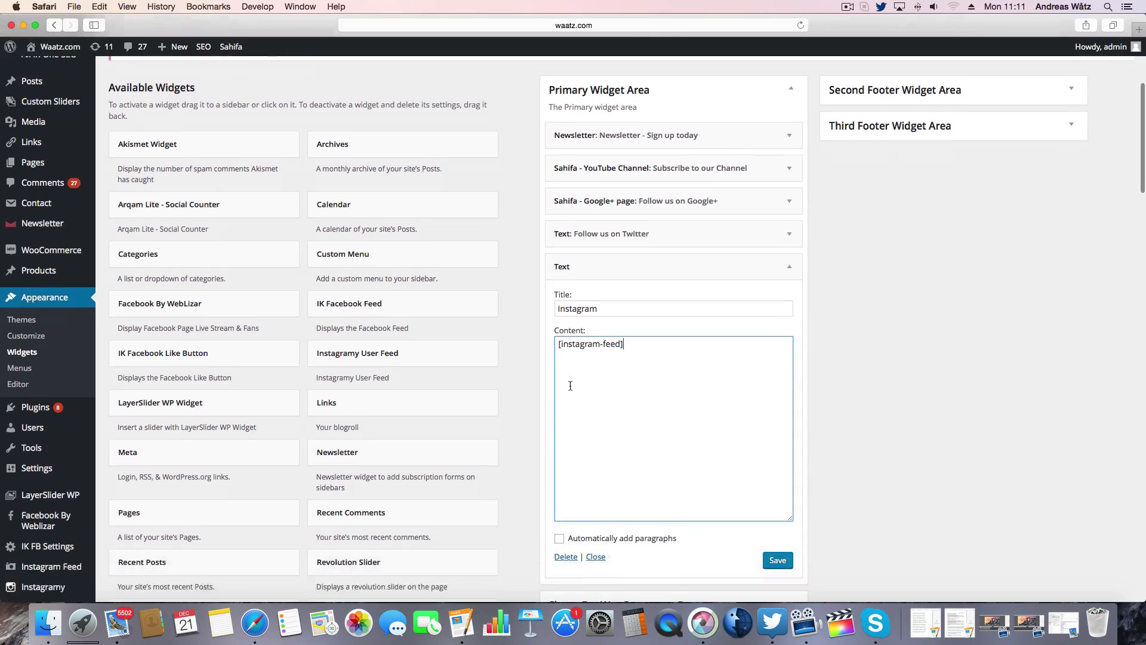
left_click(778, 490)
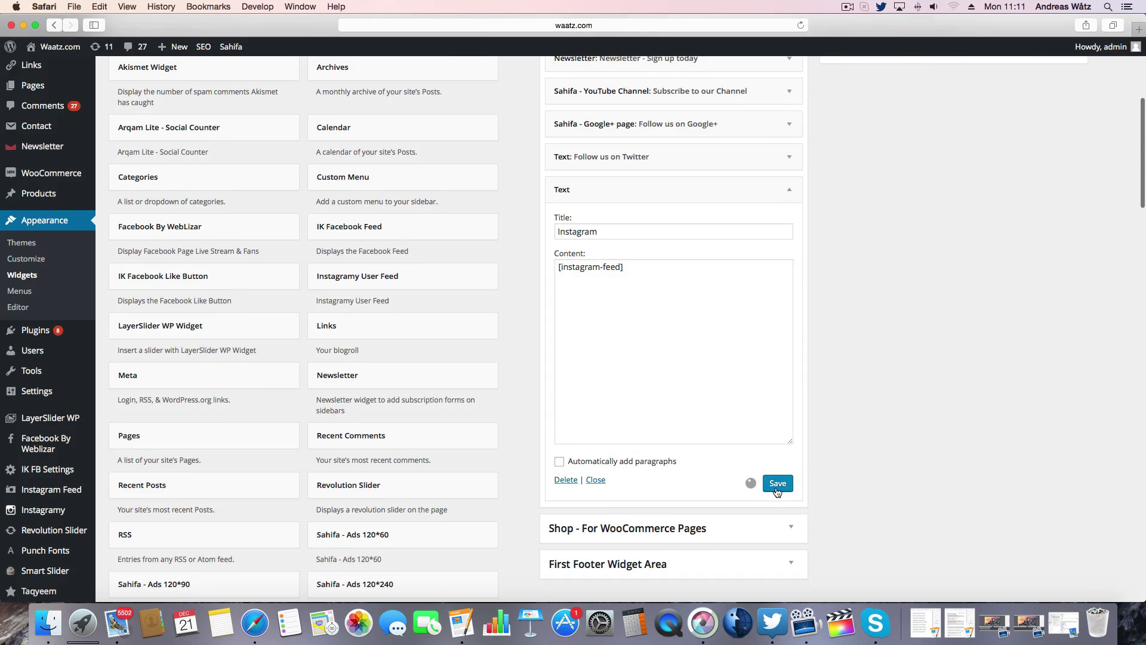
- Collapse the Instagram widget and move it up directly below YouTube Channel
left_click(788, 190)
scroll(845, 236, "up", 5)
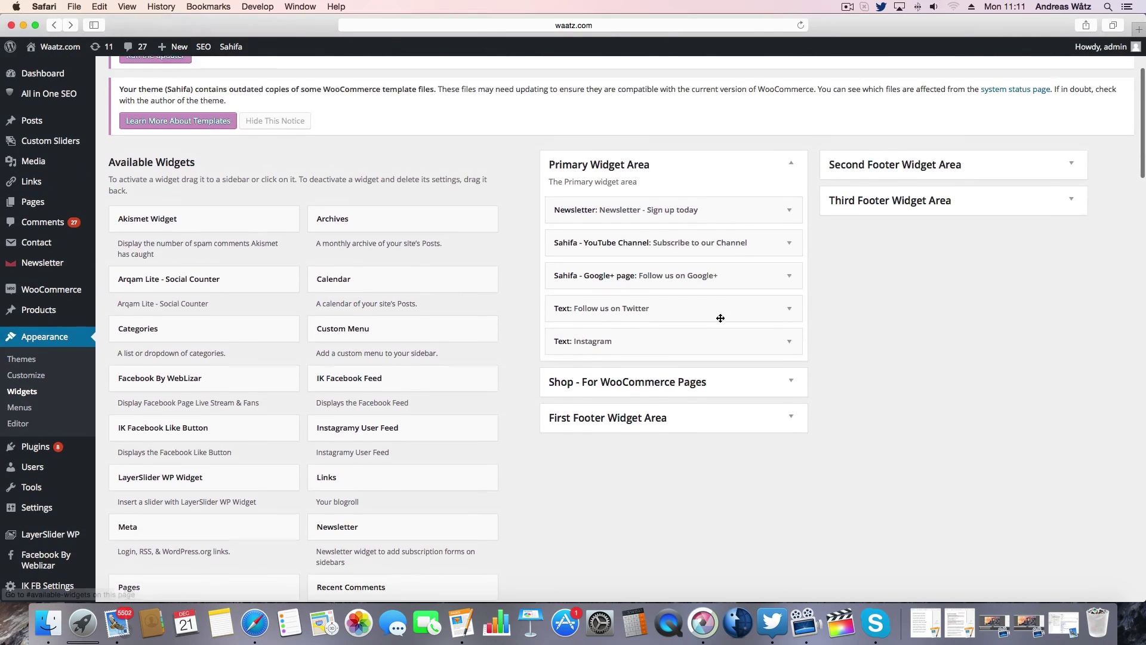
left_click_drag(688, 351, 688, 286)
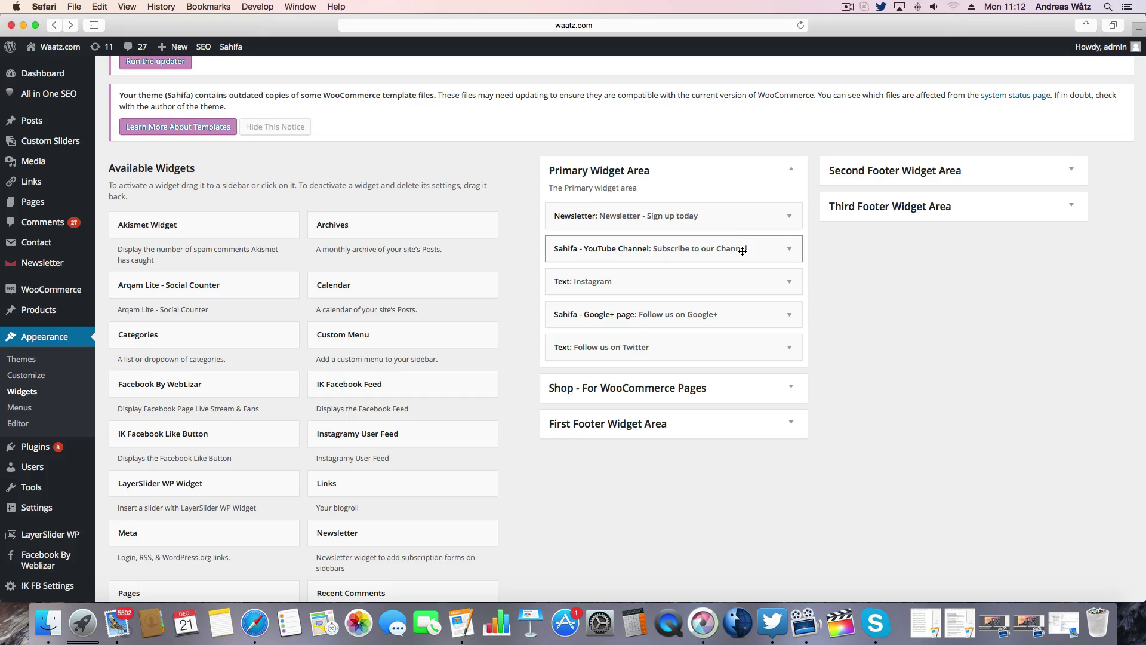
- Visit the live site and load extra photos with the sidebar feed's 'more photos!' button
mouse_move(61, 55)
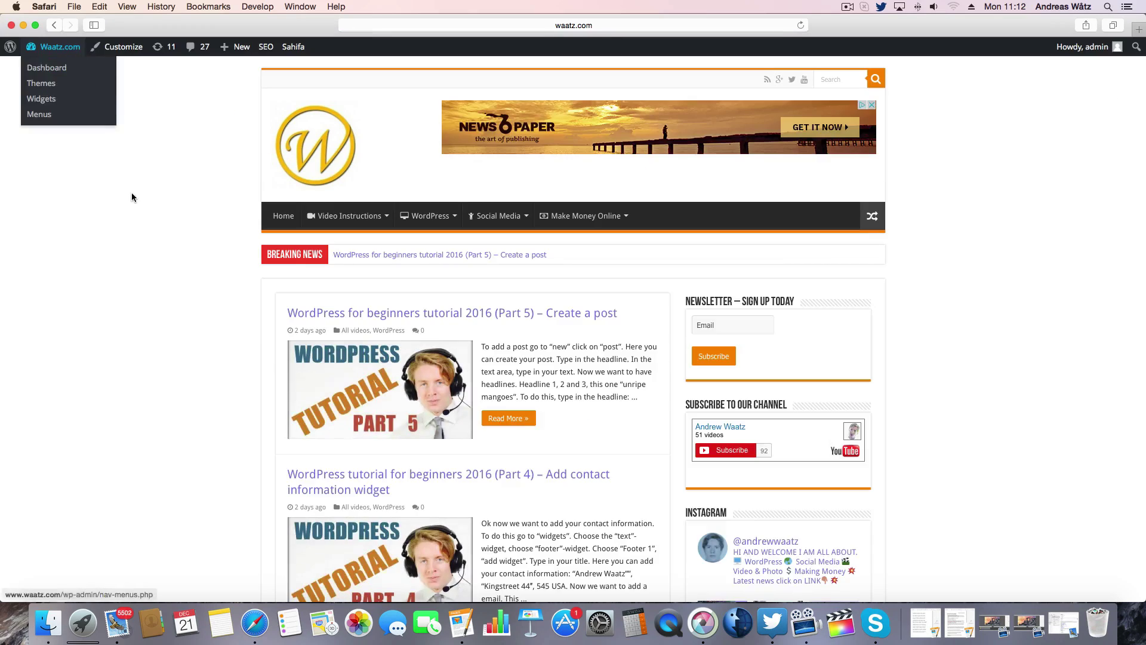
scroll(171, 306, "down", 5)
scroll(171, 306, "down", 3)
scroll(165, 306, "up", 1)
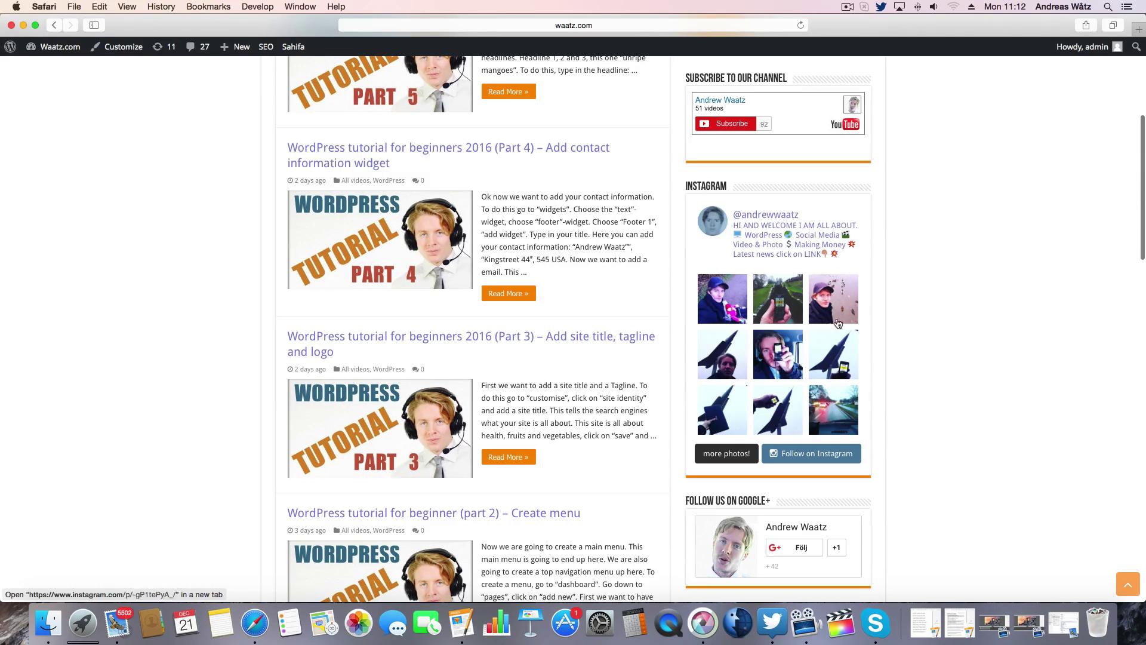
left_click(716, 454)
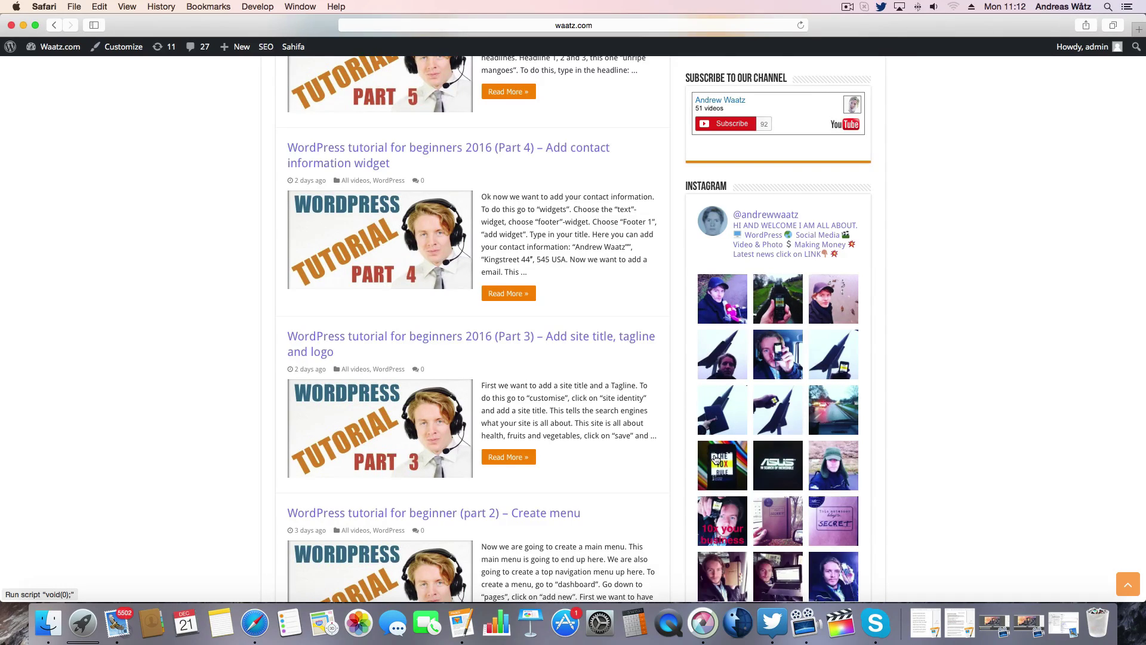
- Scroll down past the 18-photo sidebar Instagram feed
scroll(774, 305, "down", 5)
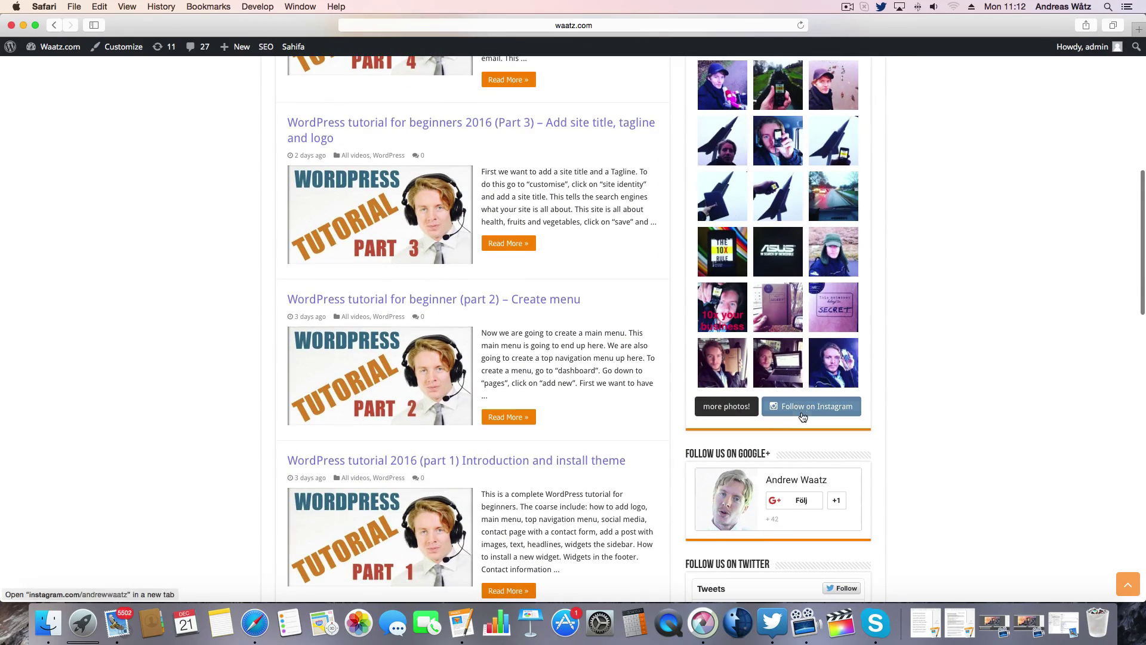